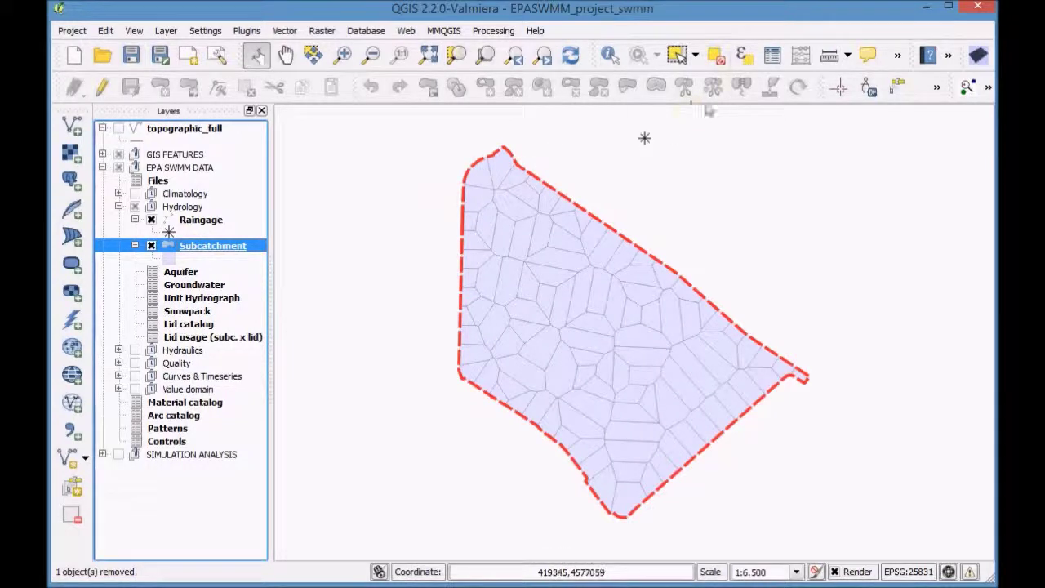
Step: Open the Subcatchment attribute table, switch on editing, and launch the Field calculator
left_click(772, 56)
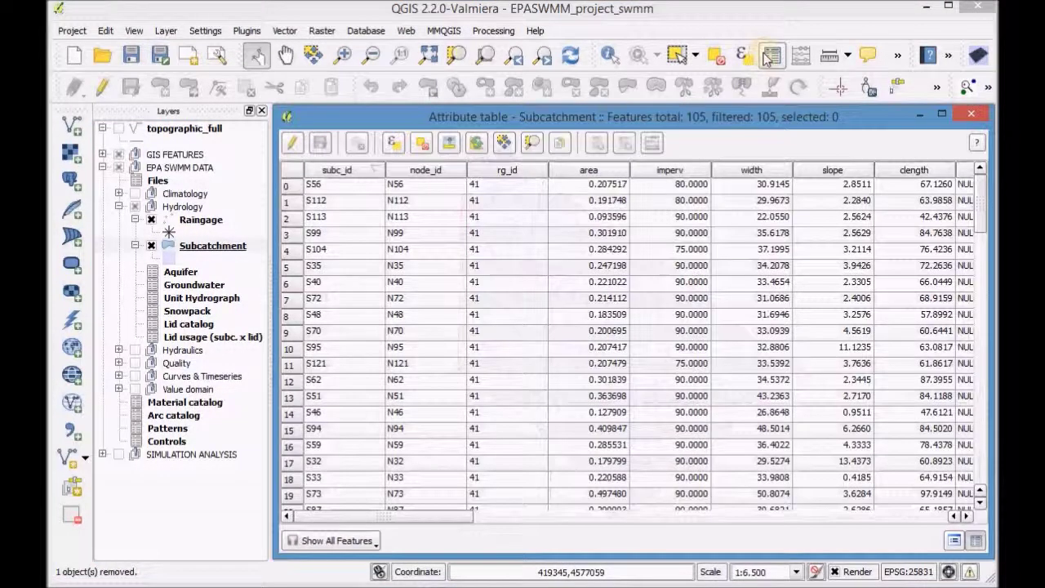
left_click_drag(432, 518, 581, 515)
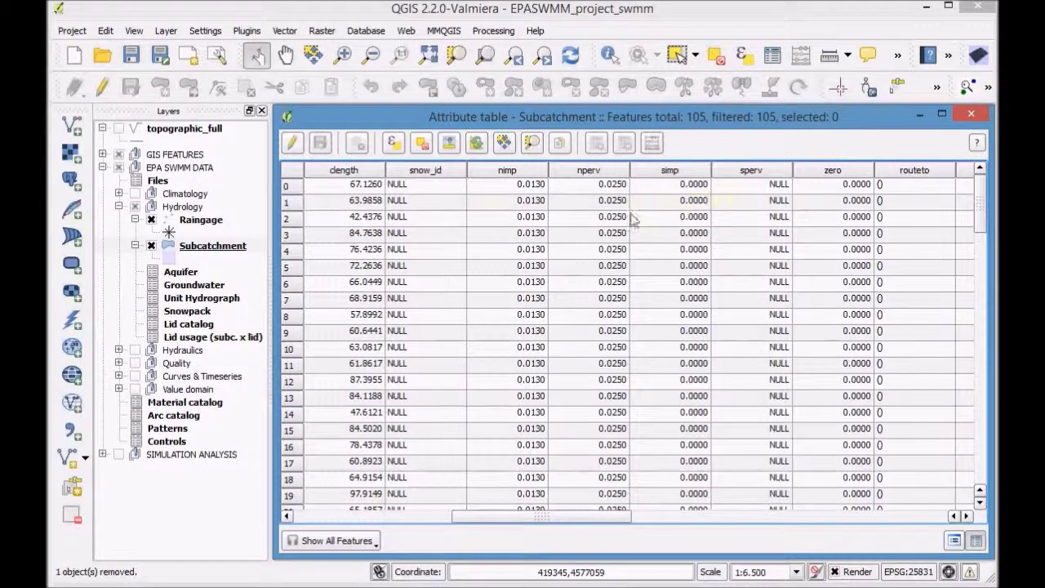
left_click(292, 144)
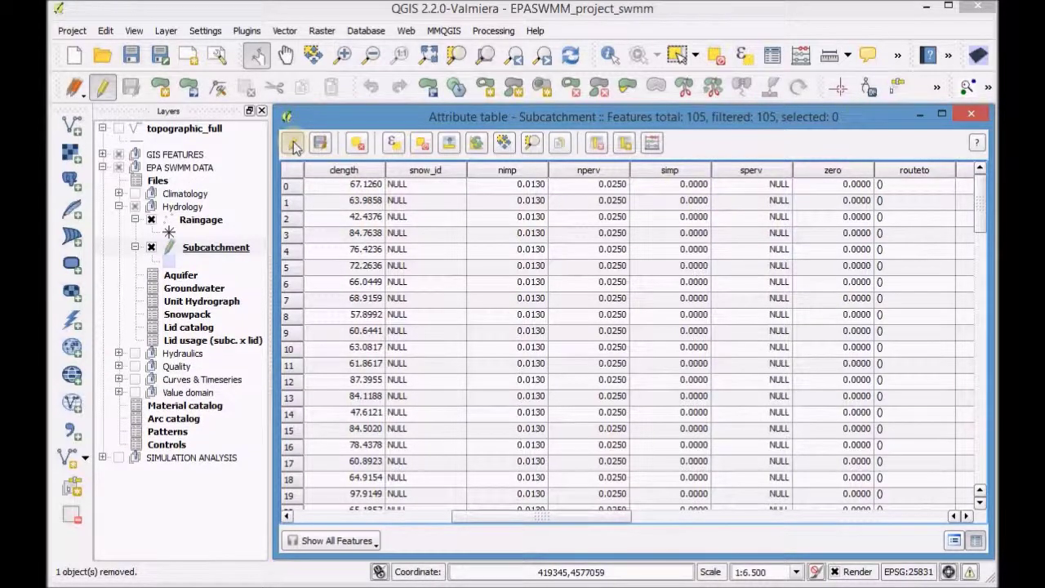
left_click(652, 144)
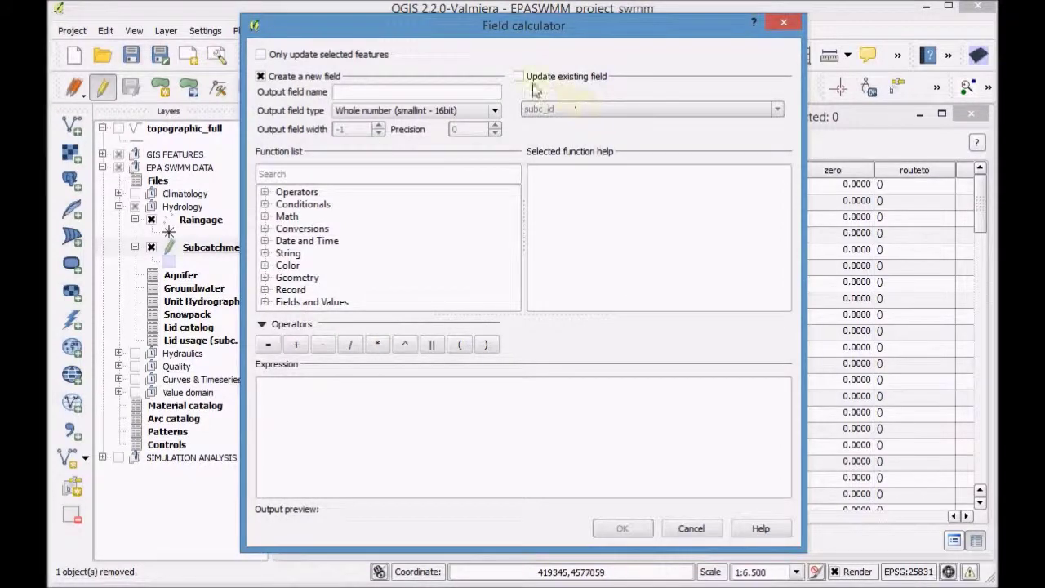
Step: Set the Field calculator to update the existing simp field
left_click(520, 77)
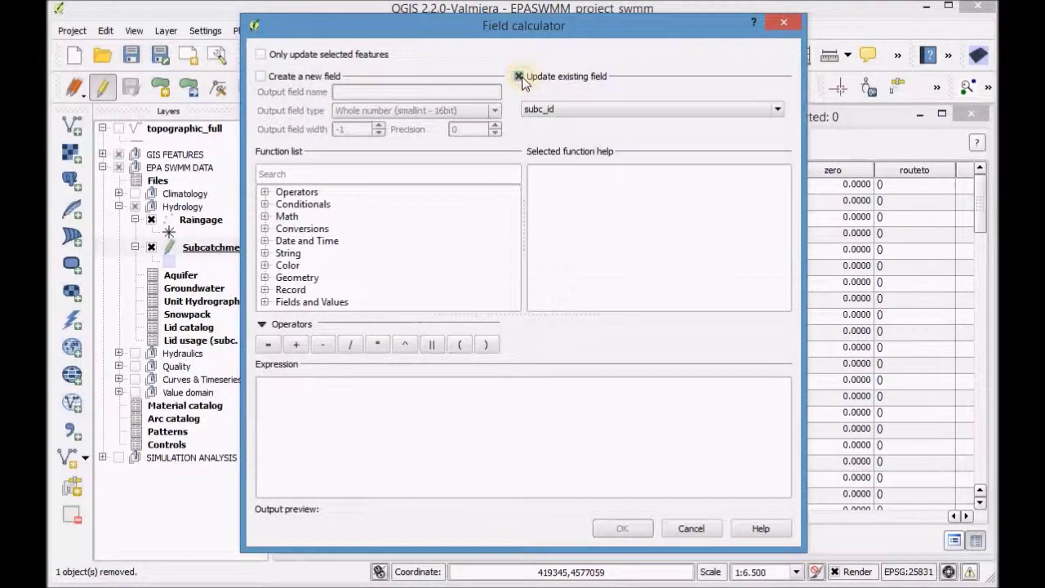
left_click(577, 108)
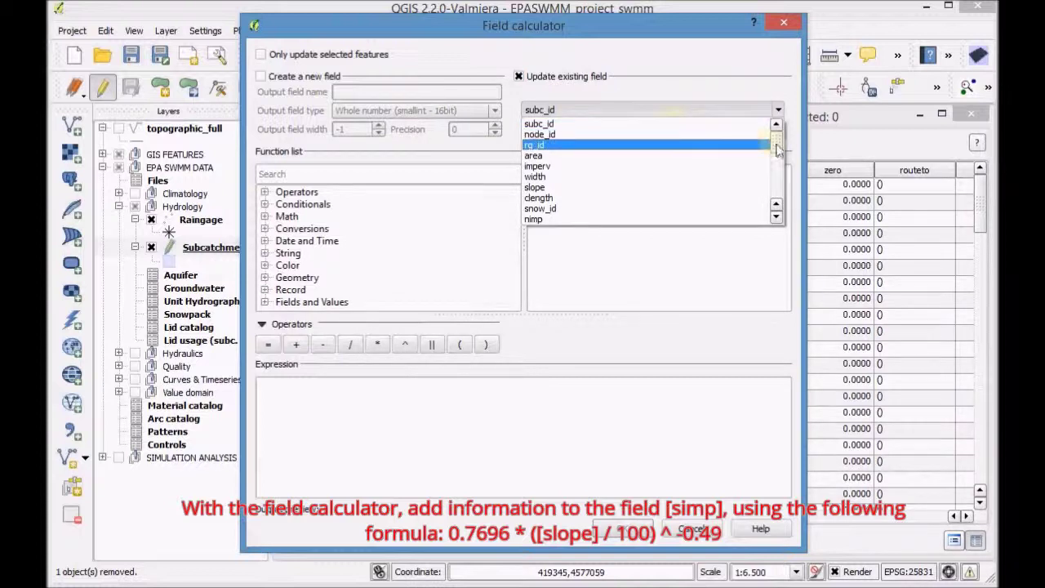
left_click_drag(777, 152, 777, 163)
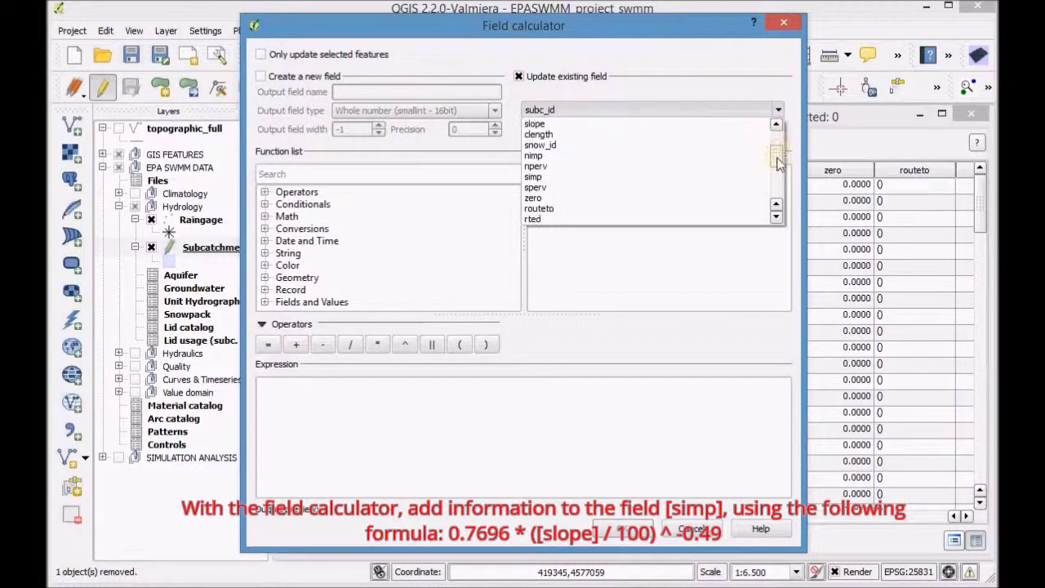
left_click(656, 179)
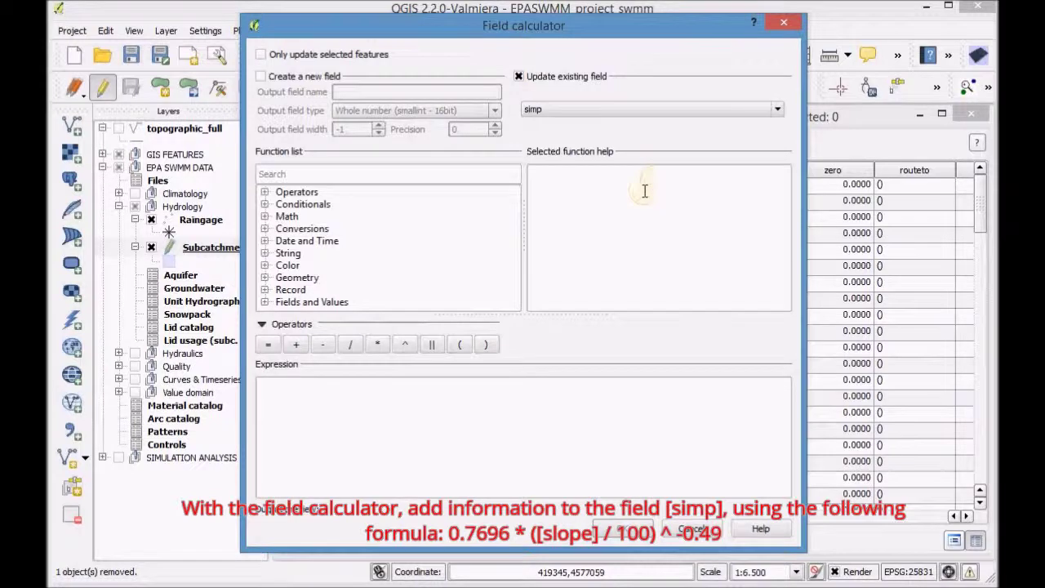
left_click(379, 402)
Step: Compute simp as 0.7696 * ("slope" / 100) ^ -0.49 for all features
type("0.7696")
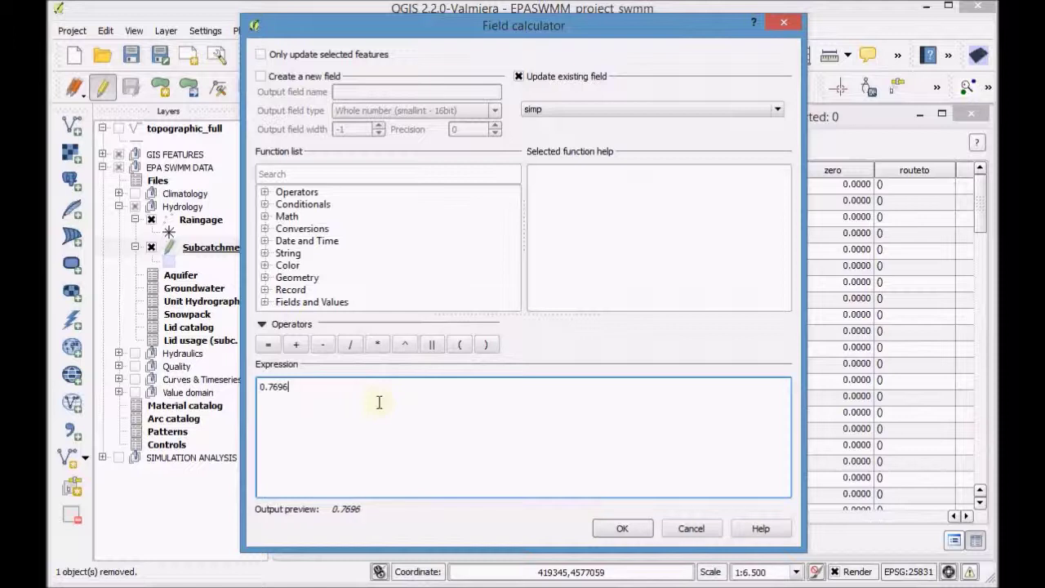
left_click(379, 345)
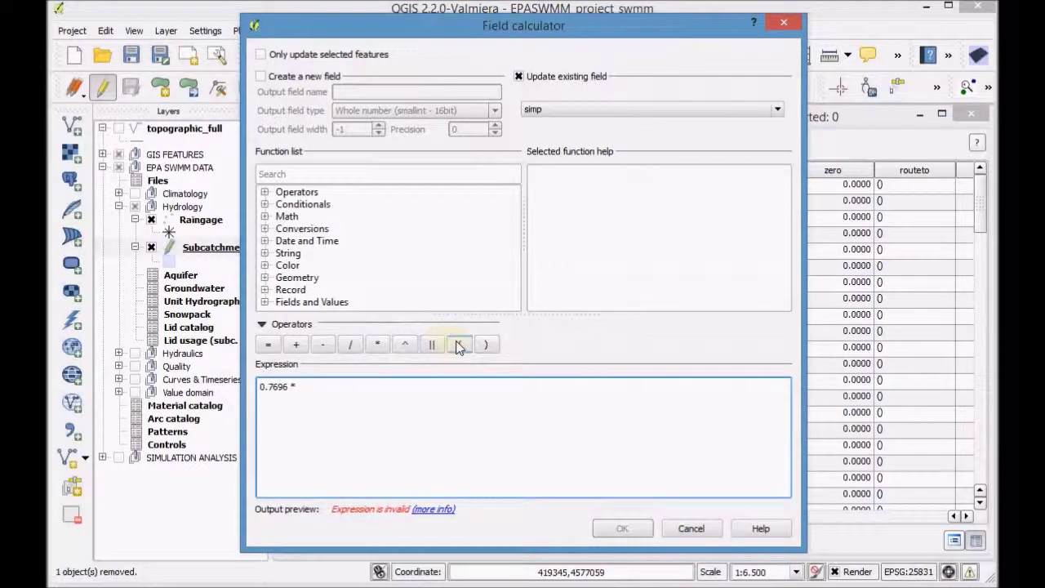
left_click(265, 302)
left_click(265, 303)
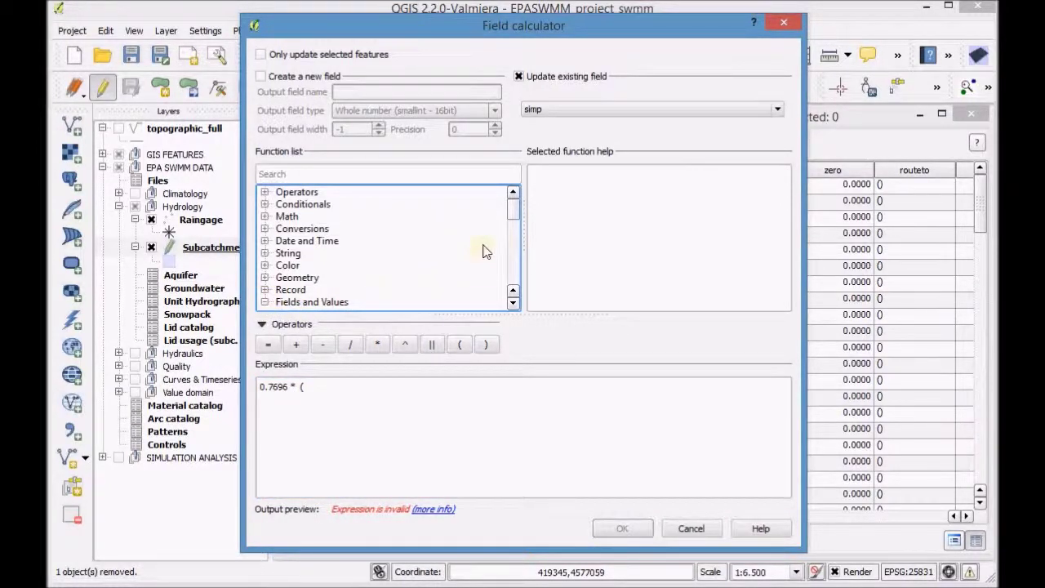
left_click_drag(518, 211, 519, 240)
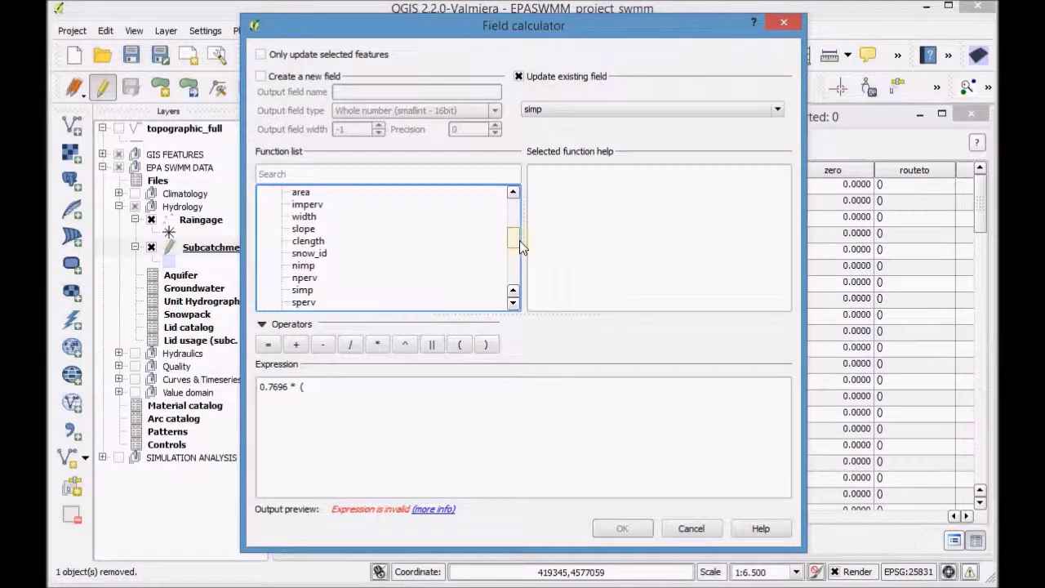
left_click(303, 229)
double_click(303, 229)
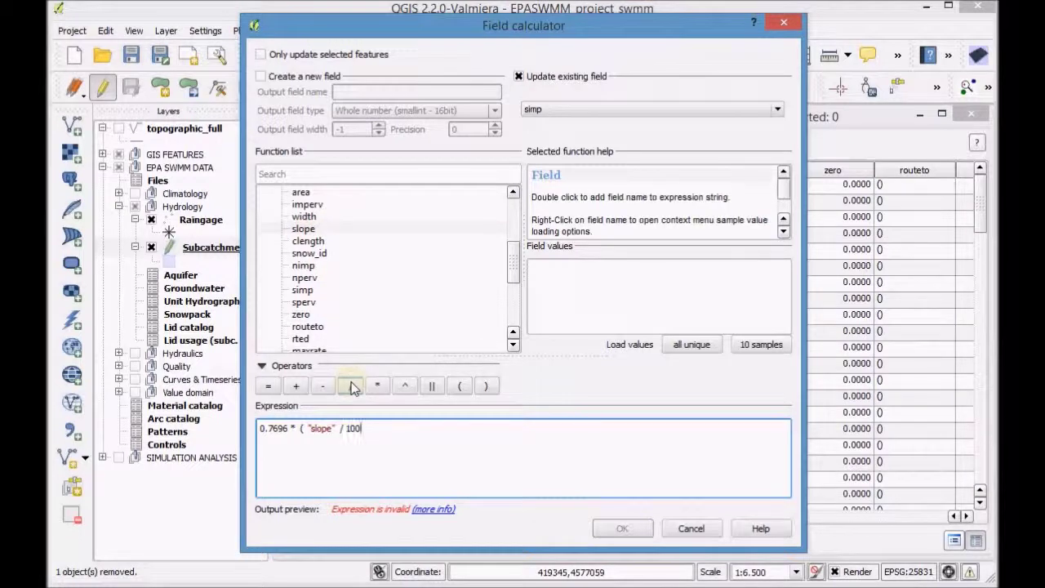
left_click(485, 386)
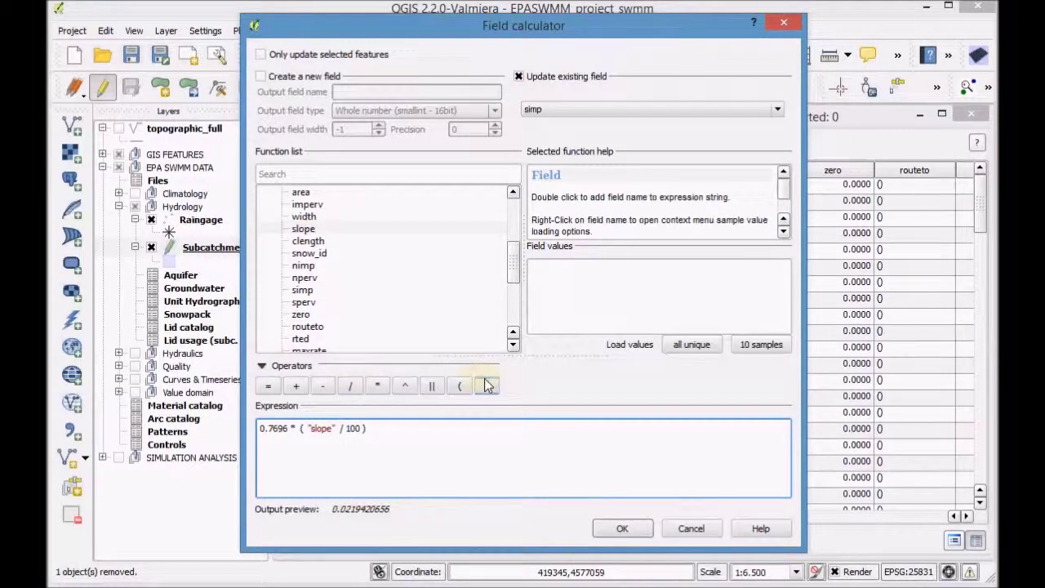
left_click(406, 387)
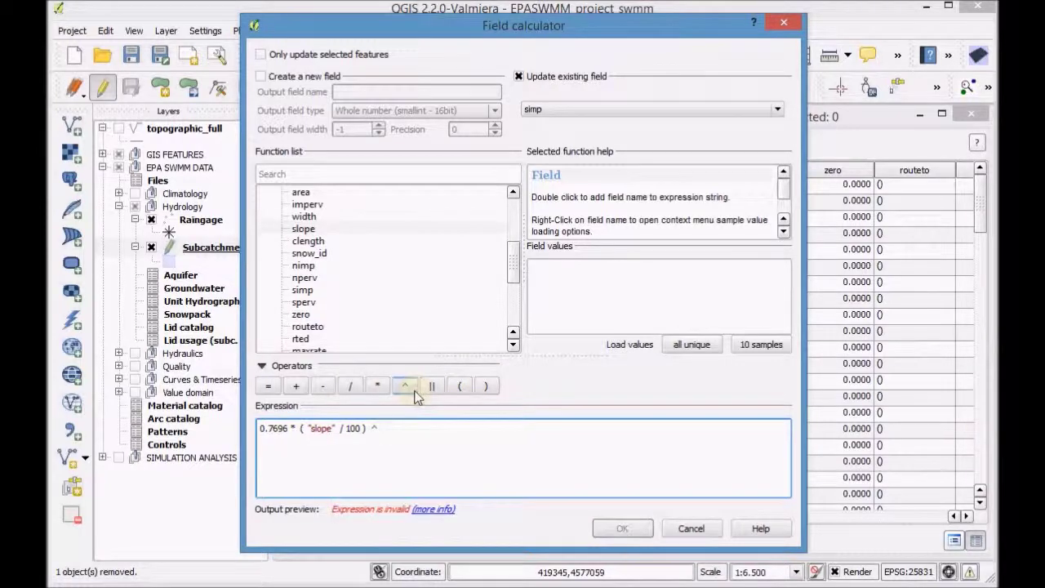
type("-0.49")
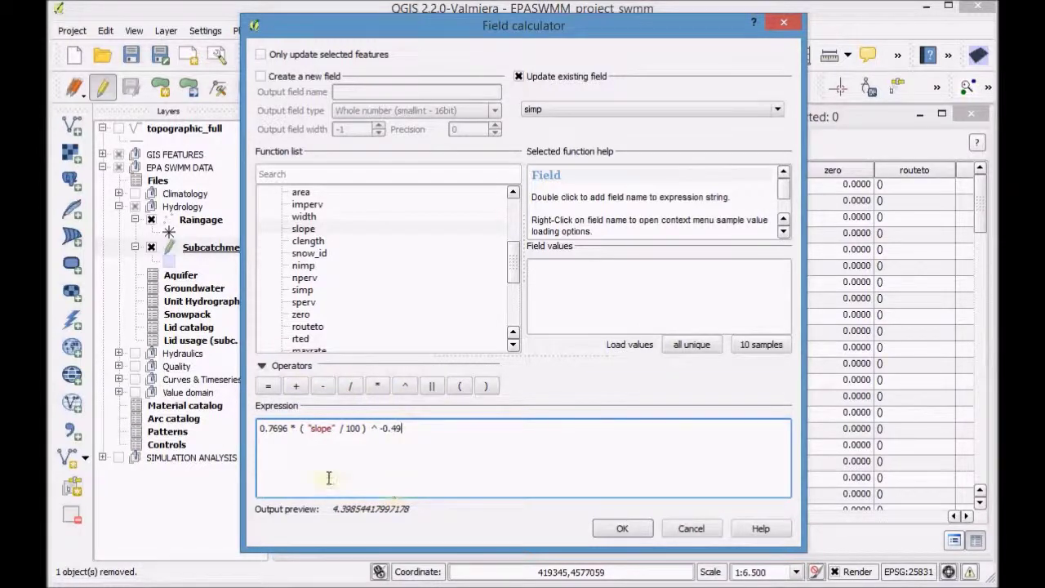
left_click(610, 530)
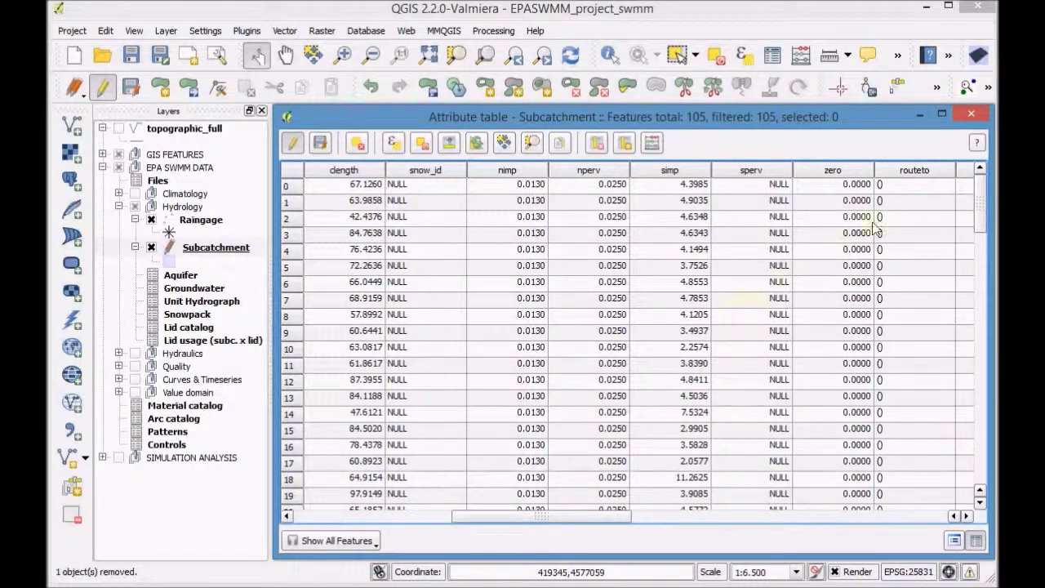
Step: Close the Subcatchment attribute table and bring up the Add vector layer dialog
left_click(978, 115)
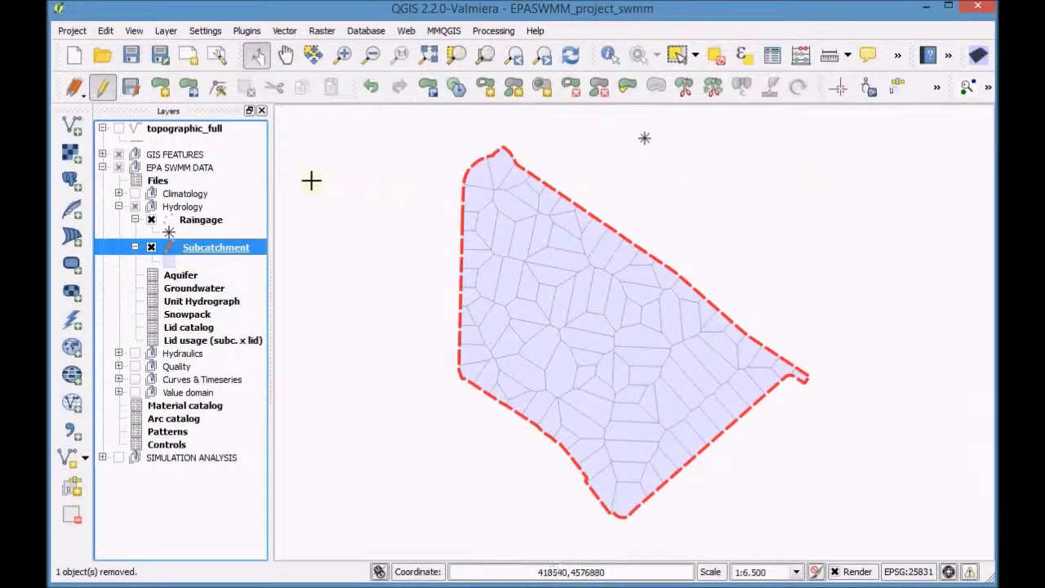
left_click(72, 126)
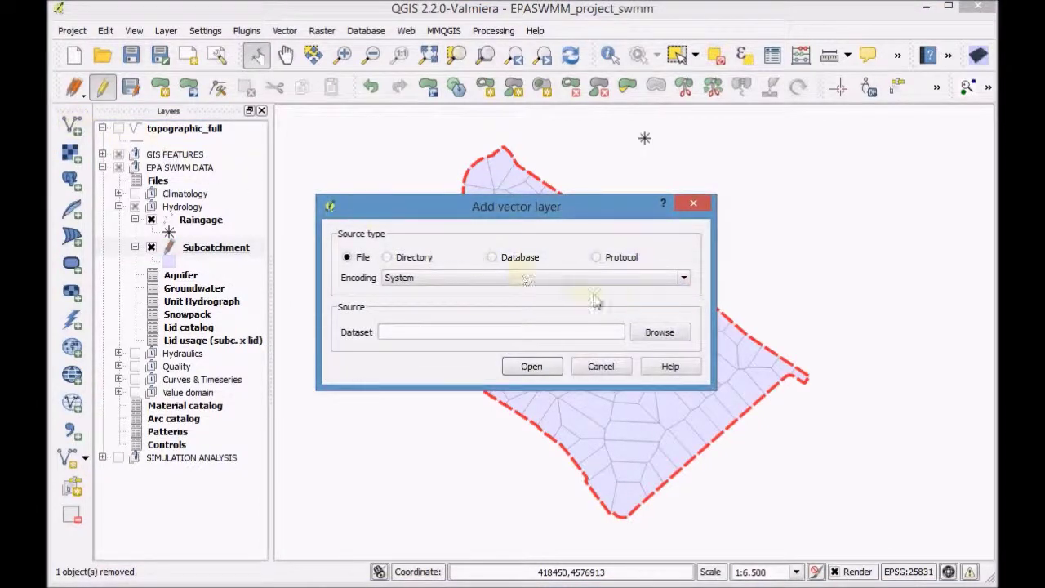
Step: Add info_subcatch.dbf from Giswater_exercise\UD-2\Data\UD as a new layer
left_click(677, 333)
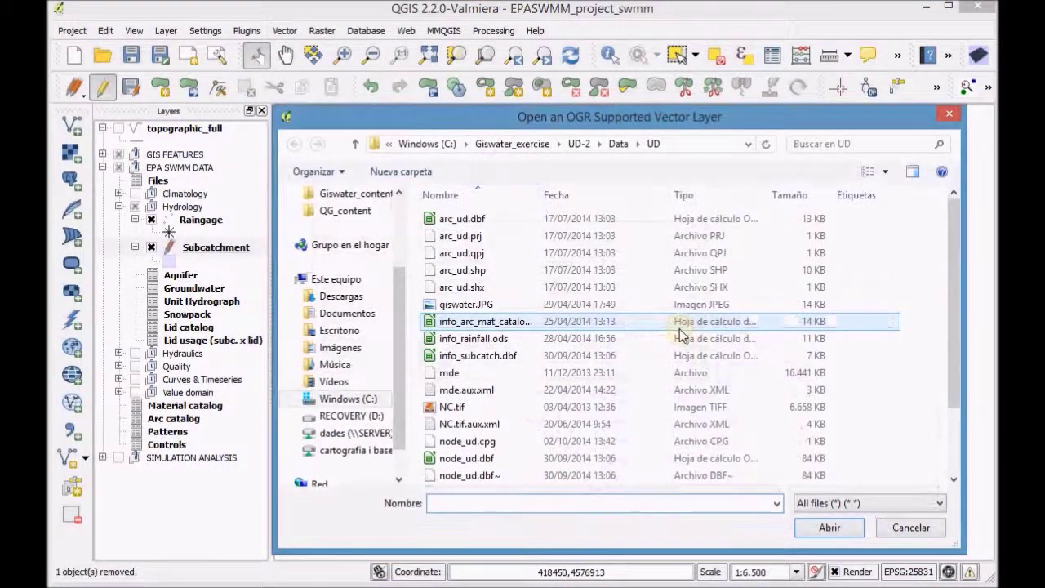
left_click(502, 143)
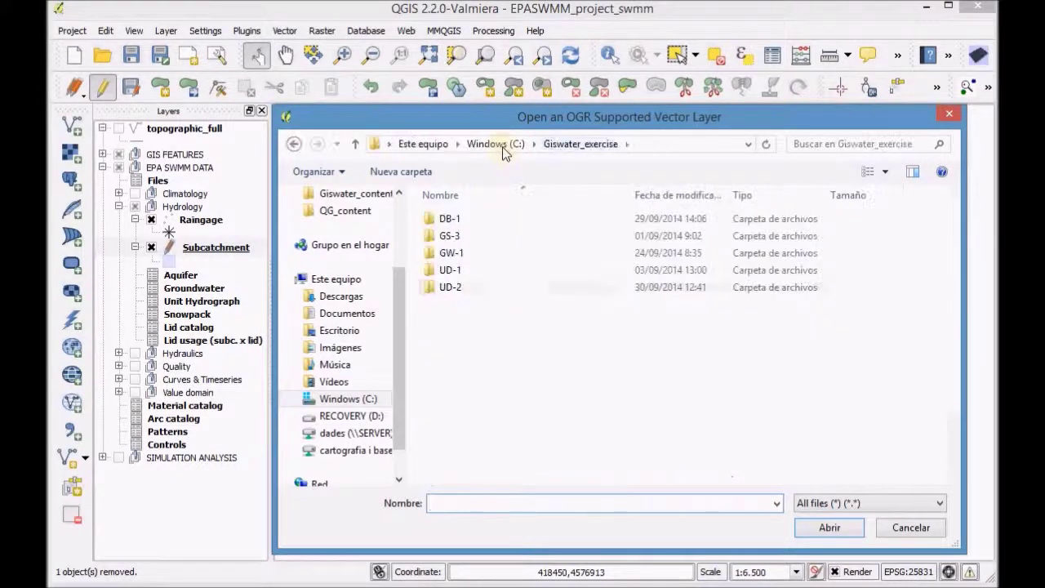
double_click(454, 286)
double_click(460, 220)
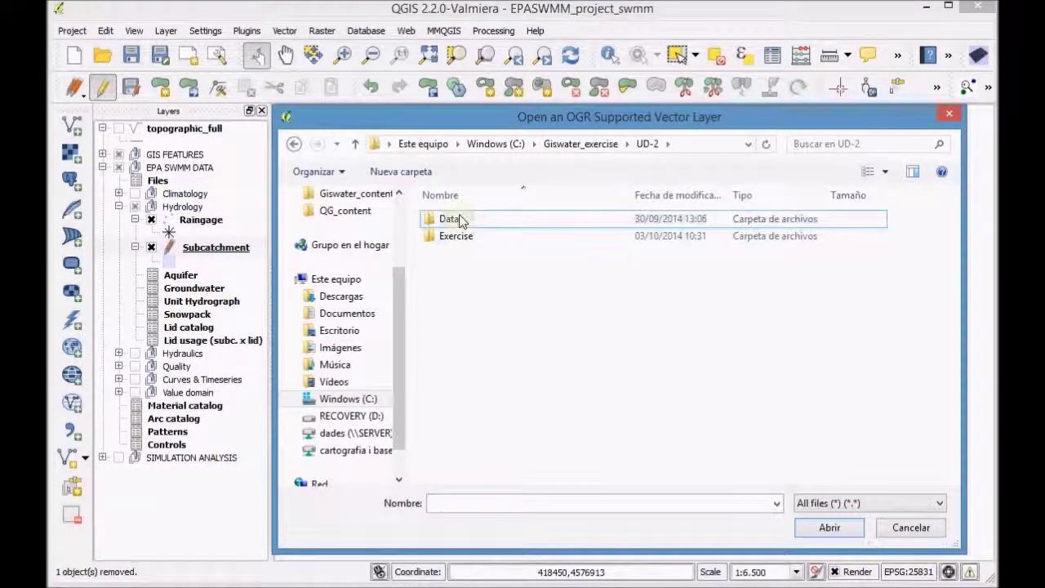
double_click(461, 240)
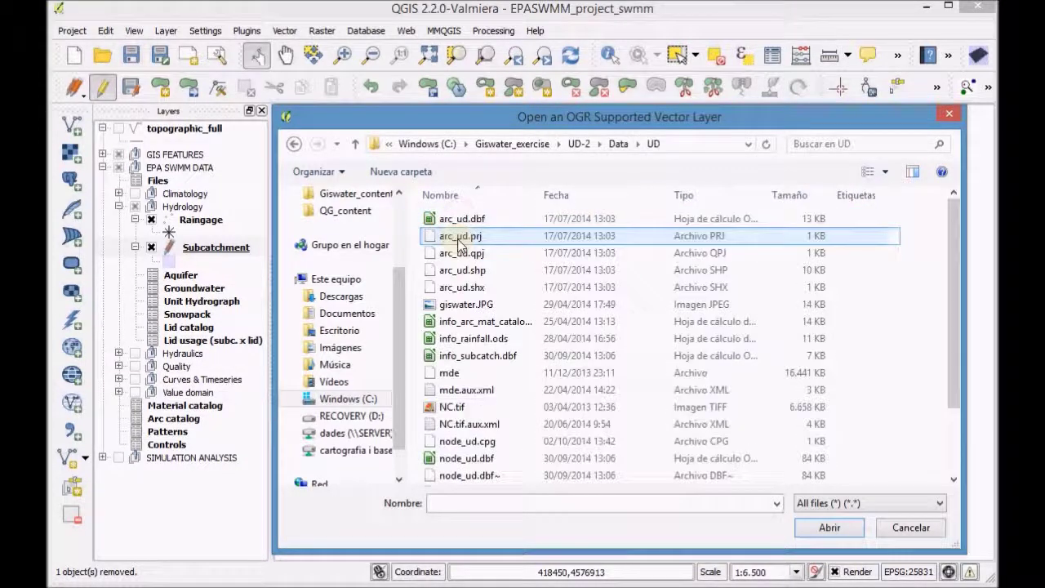
left_click(463, 360)
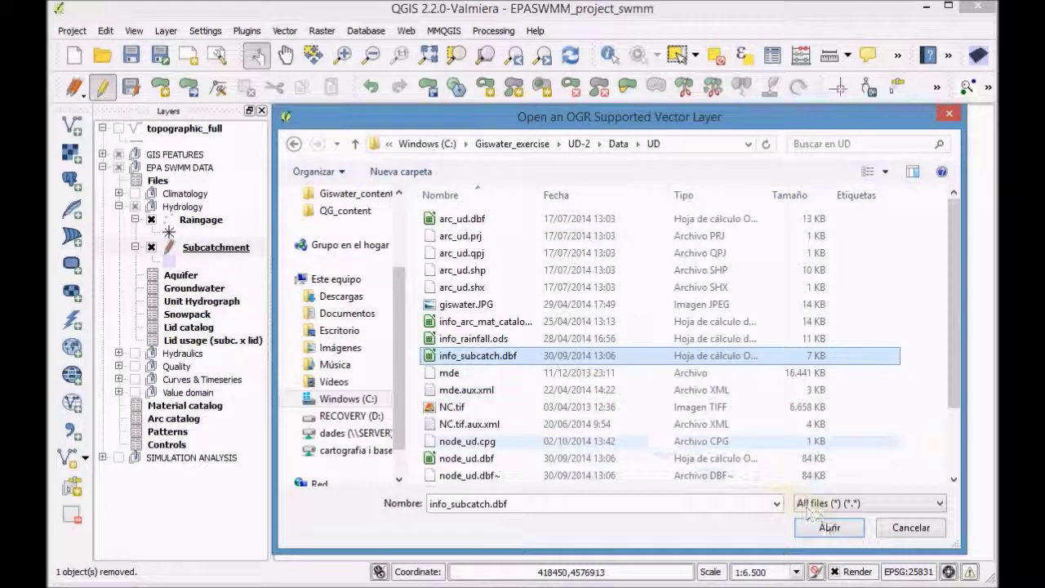
left_click(830, 528)
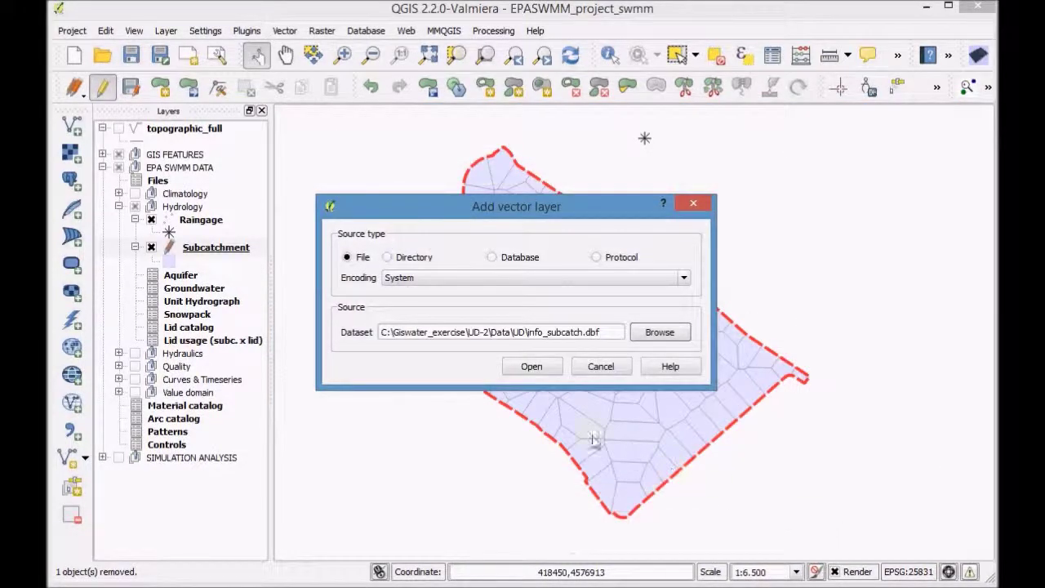
left_click(532, 367)
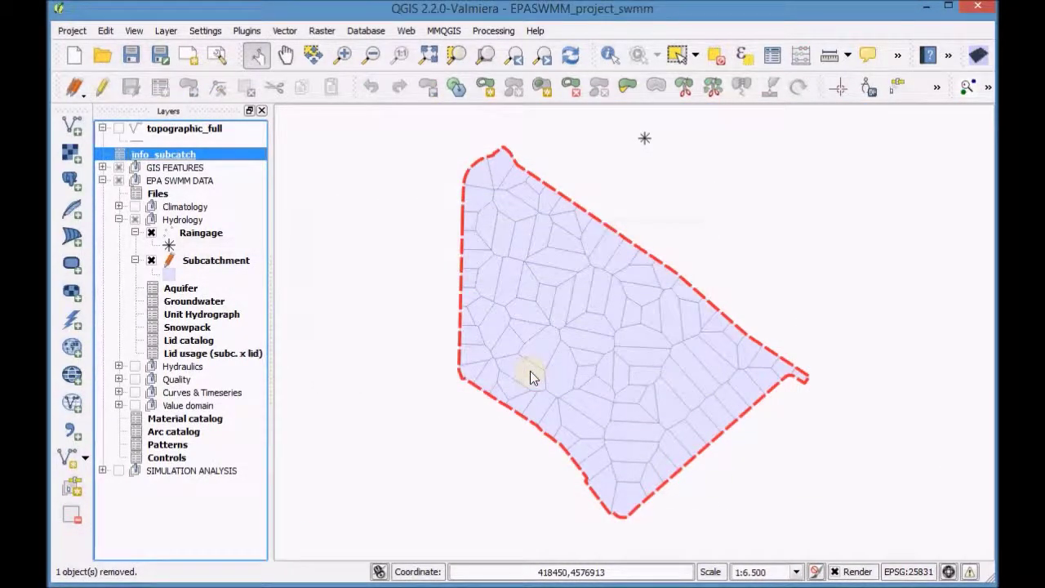
Step: Review the info_subcatch table's ROUTETO values, close it, and select the Subcatchment layer
right_click(181, 155)
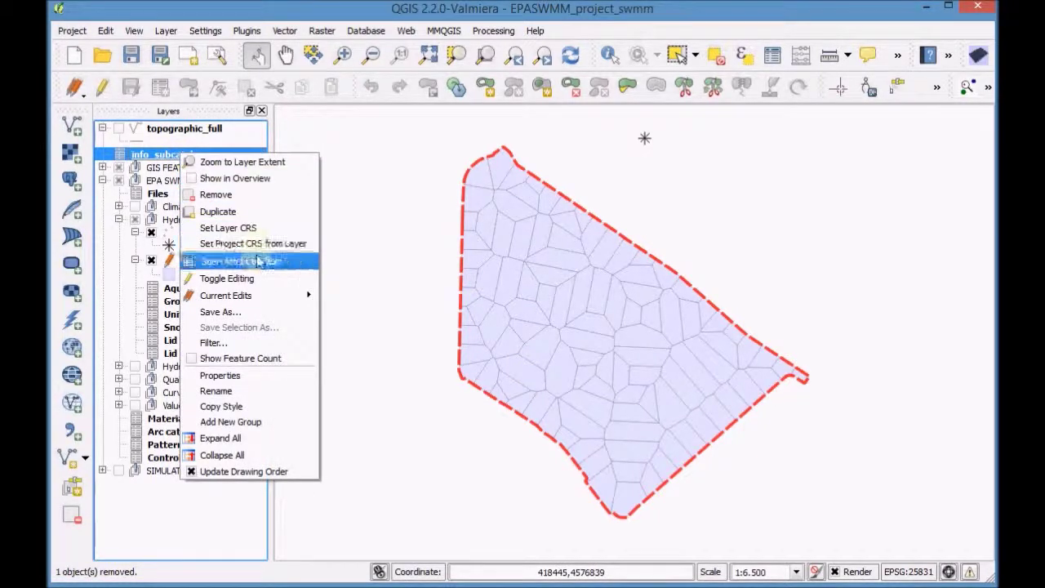
left_click(260, 262)
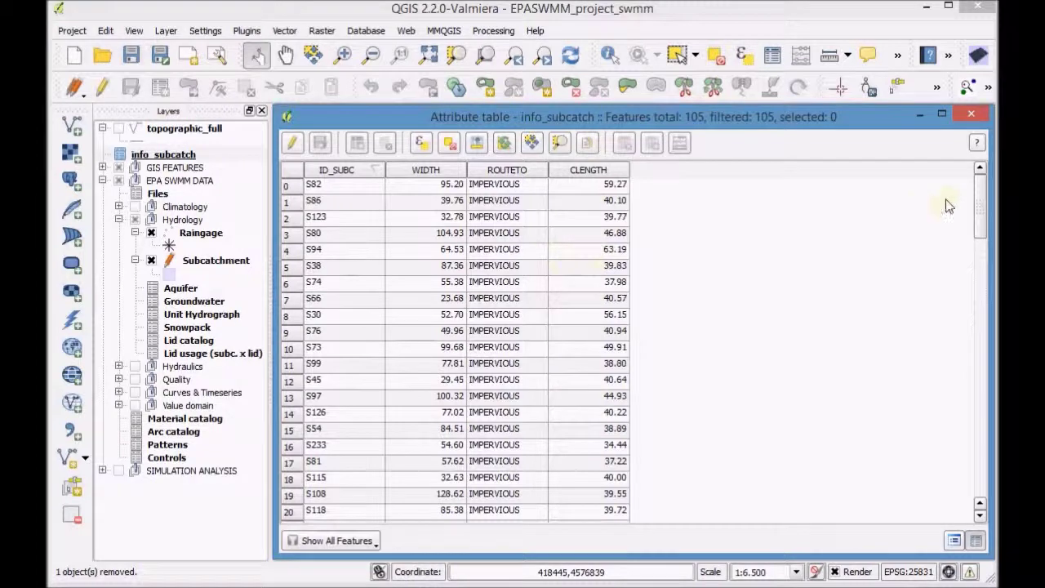
left_click_drag(980, 204, 971, 245)
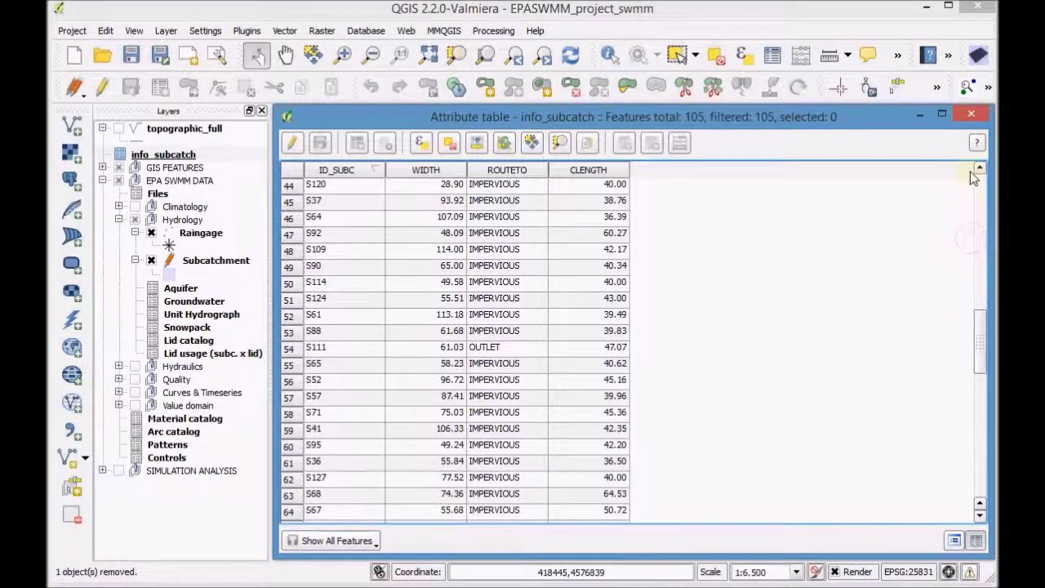
left_click(972, 115)
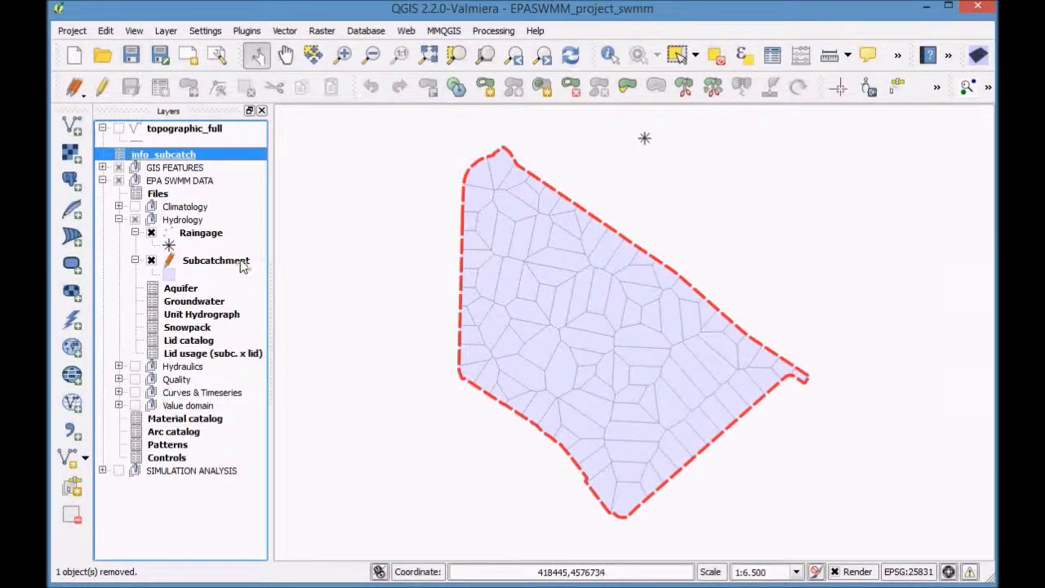
left_click(215, 262)
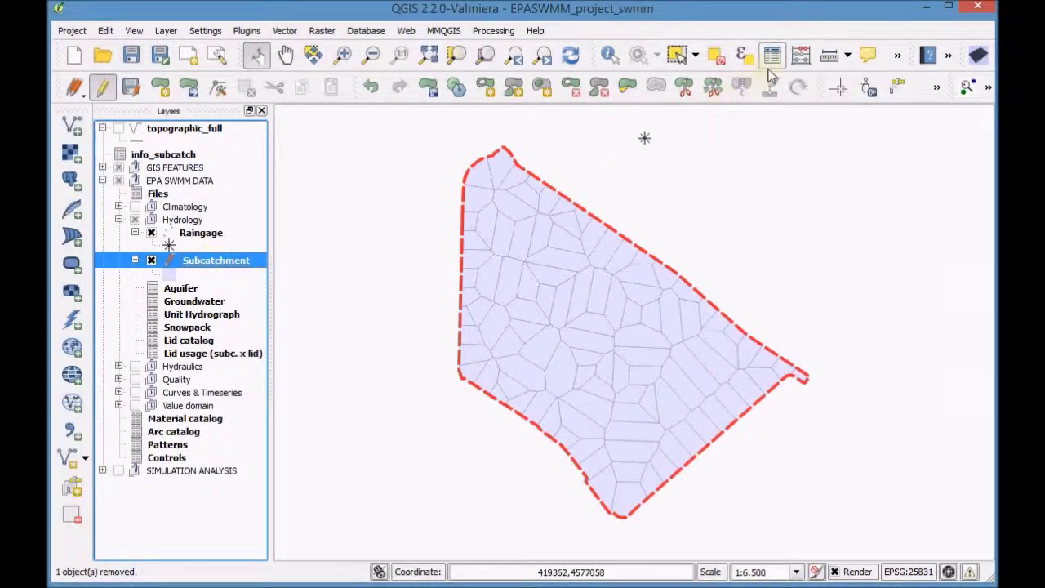
Step: Join info_subcatch to the Subcatchment layer, matching ID_SUBC to subc_id
right_click(210, 270)
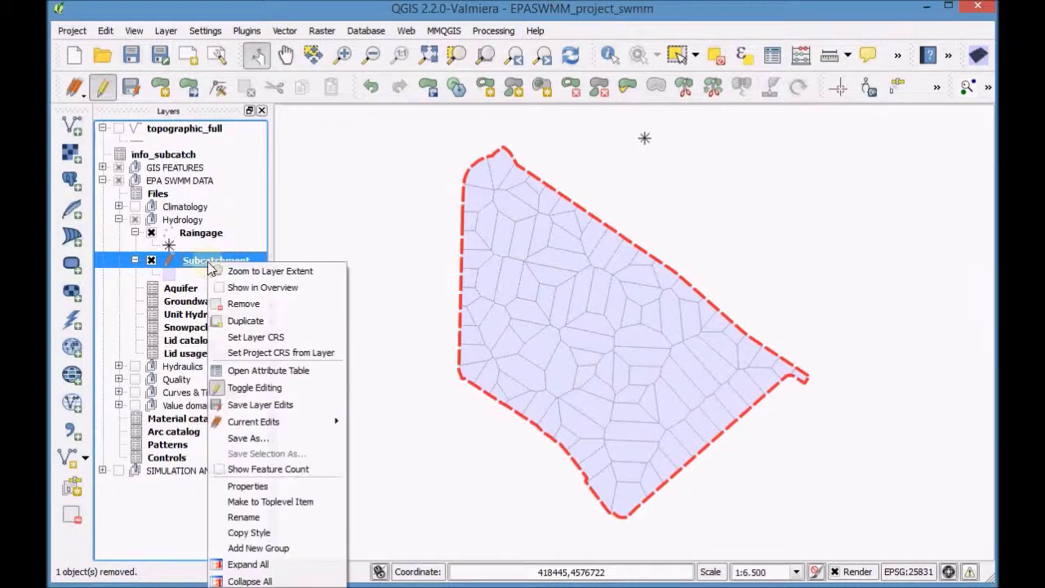
left_click(254, 486)
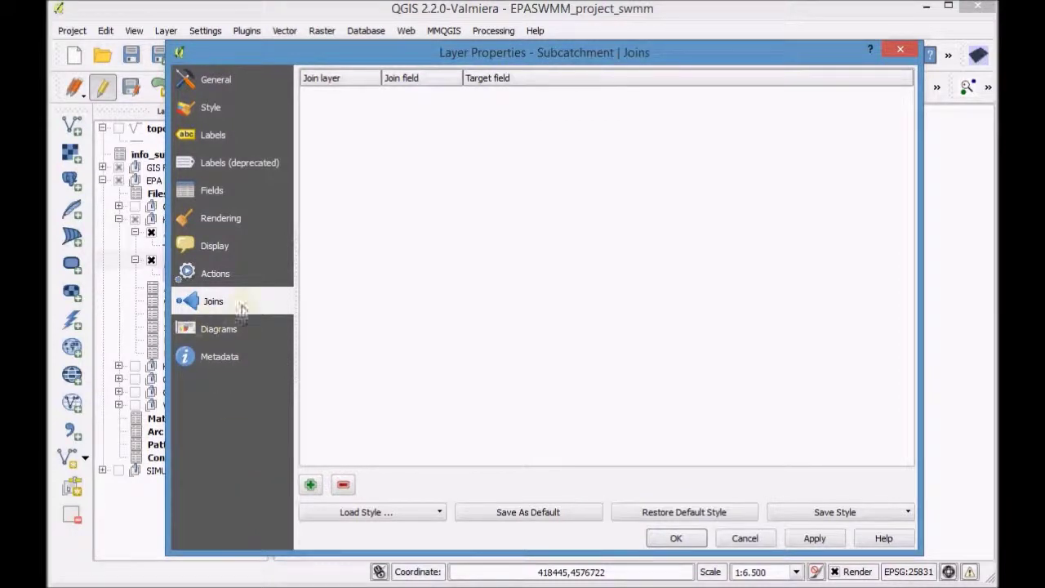
left_click(309, 486)
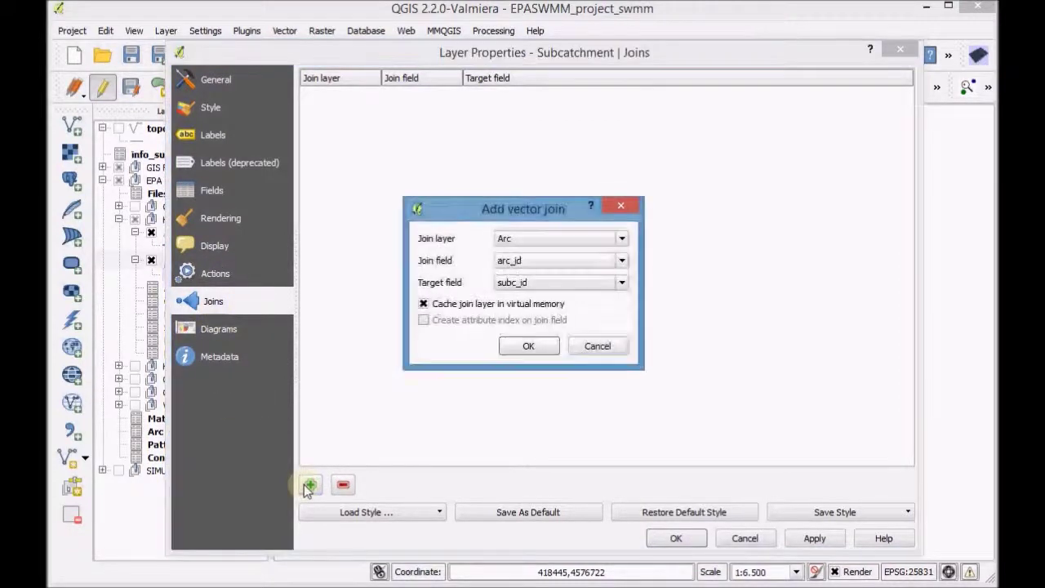
left_click(555, 239)
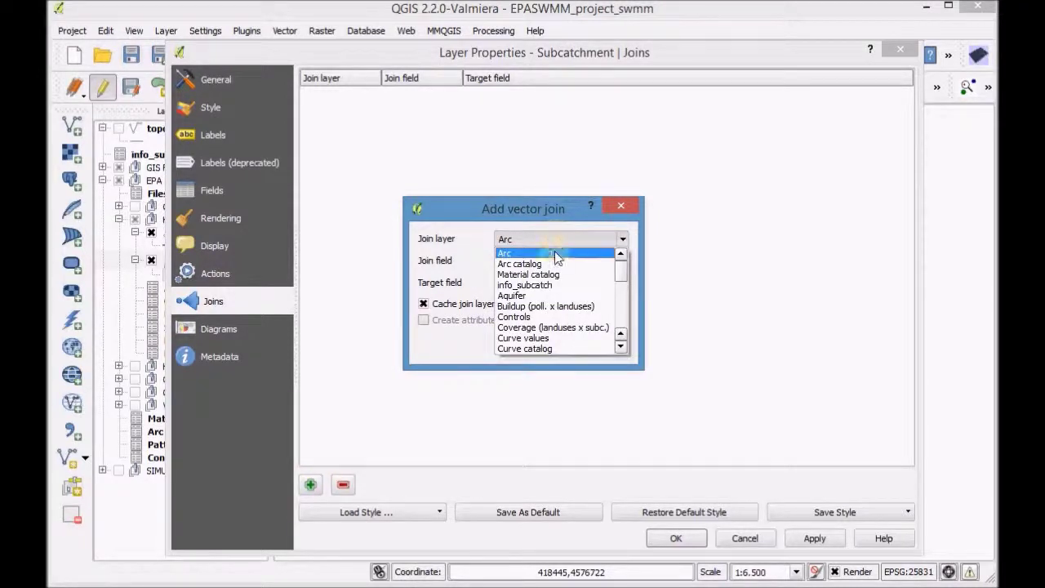
left_click(554, 285)
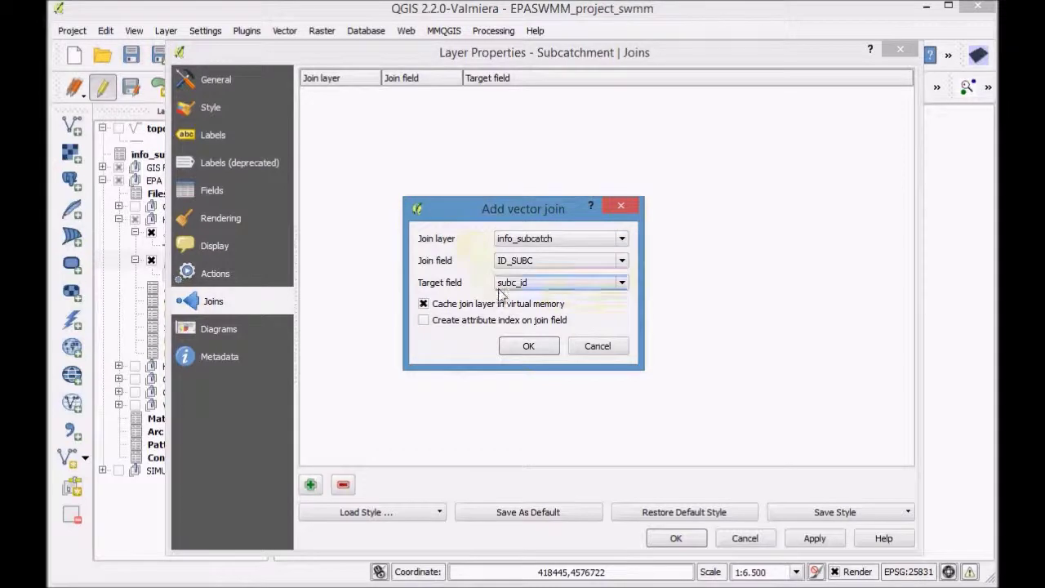
left_click(532, 351)
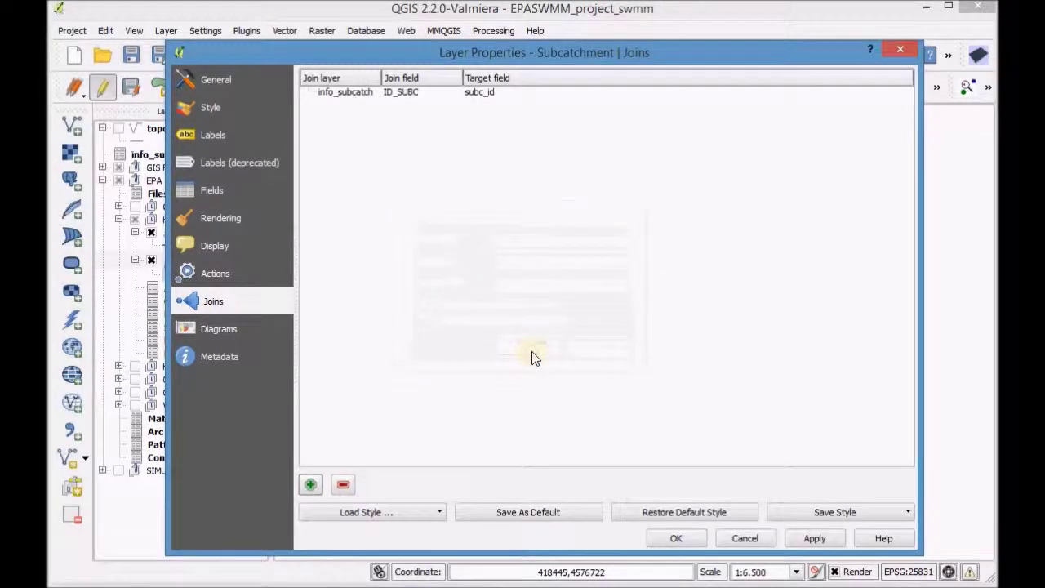
left_click(676, 538)
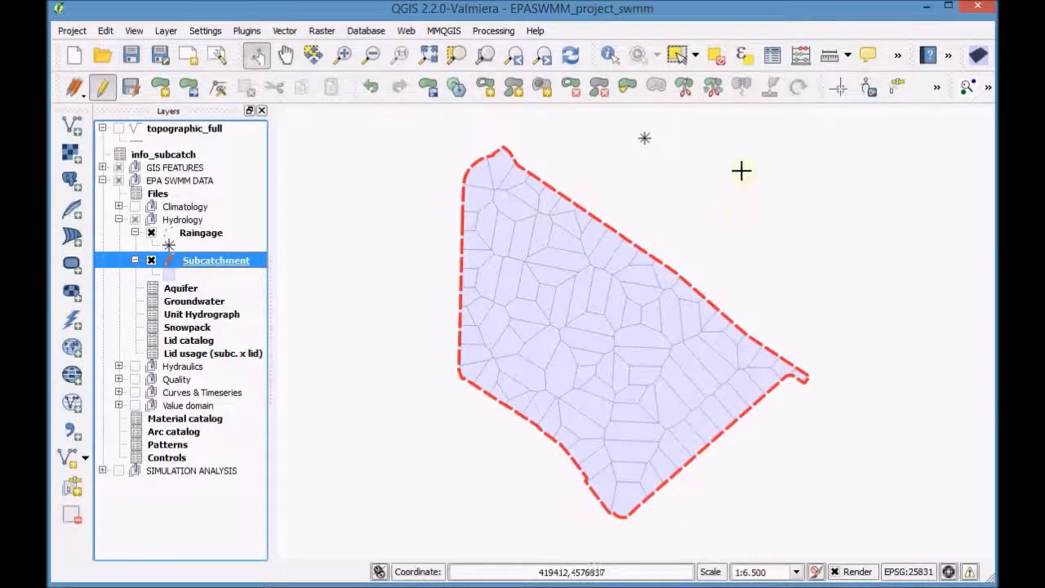
Step: Inspect the joined info_subcatch columns and empty routeto field in the Subcatchment table, then launch the Field calculator
left_click(772, 56)
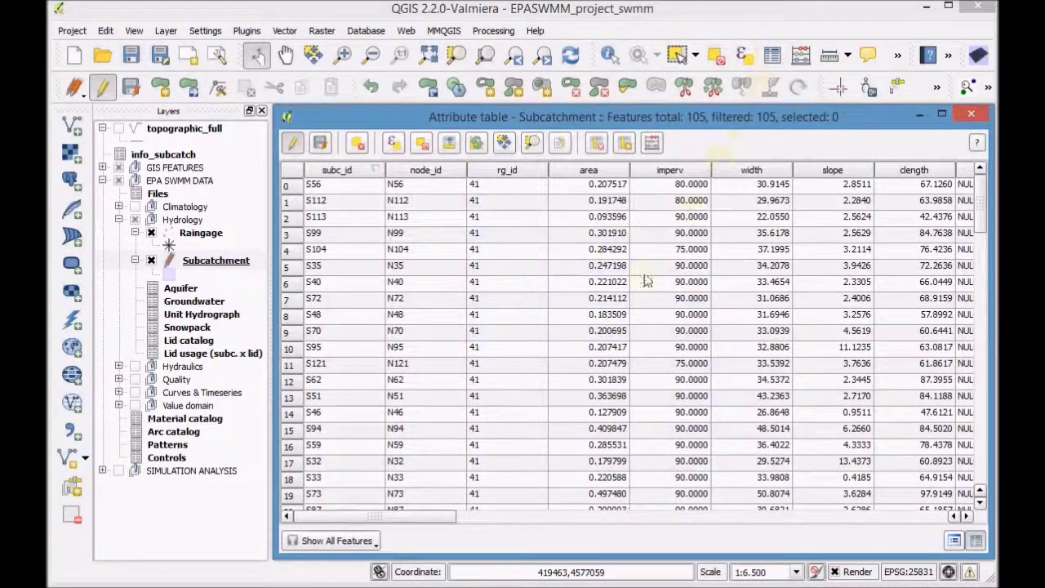
left_click_drag(418, 521, 950, 513)
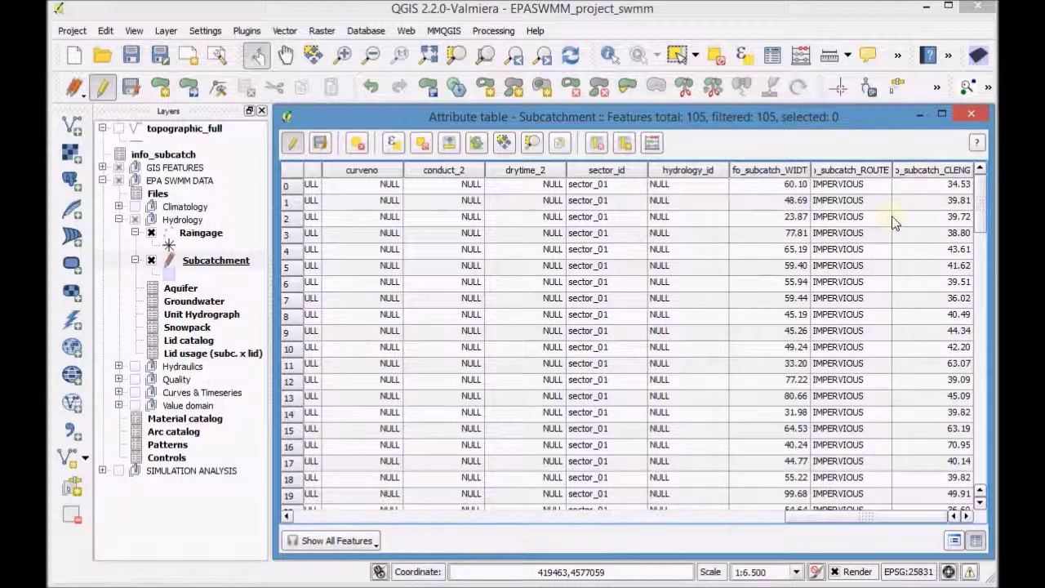
left_click_drag(817, 518, 555, 523)
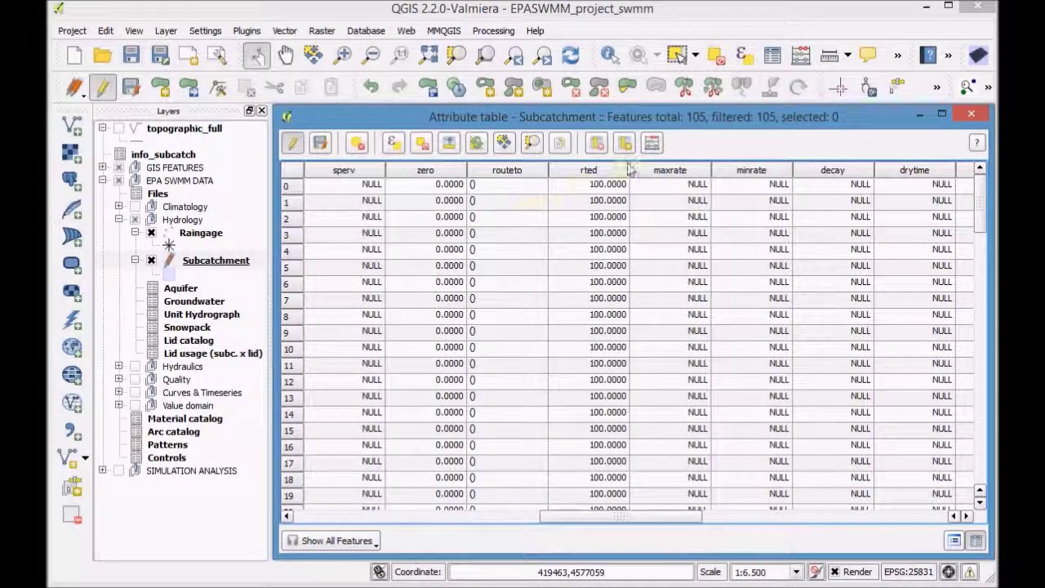
left_click(653, 144)
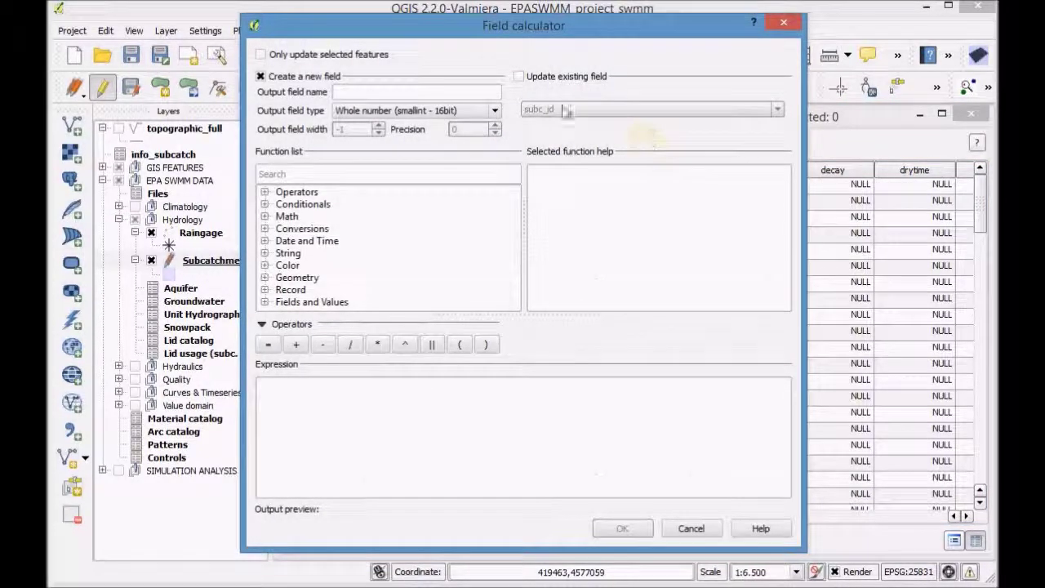
Step: Update the existing routeto field with the expression info_subcatch_ROUTETO
left_click(518, 76)
left_click(570, 110)
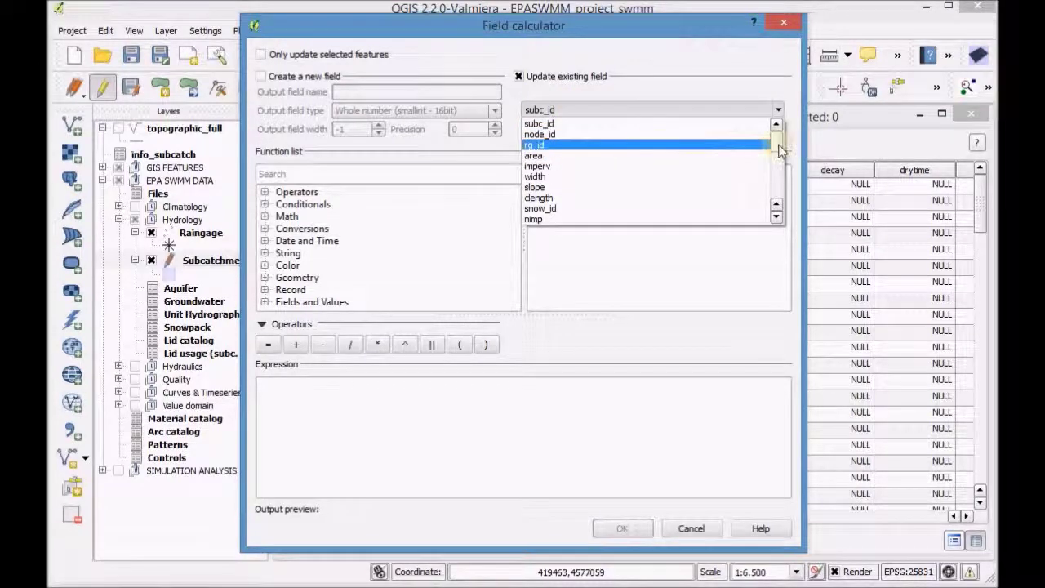
left_click_drag(780, 152, 780, 170)
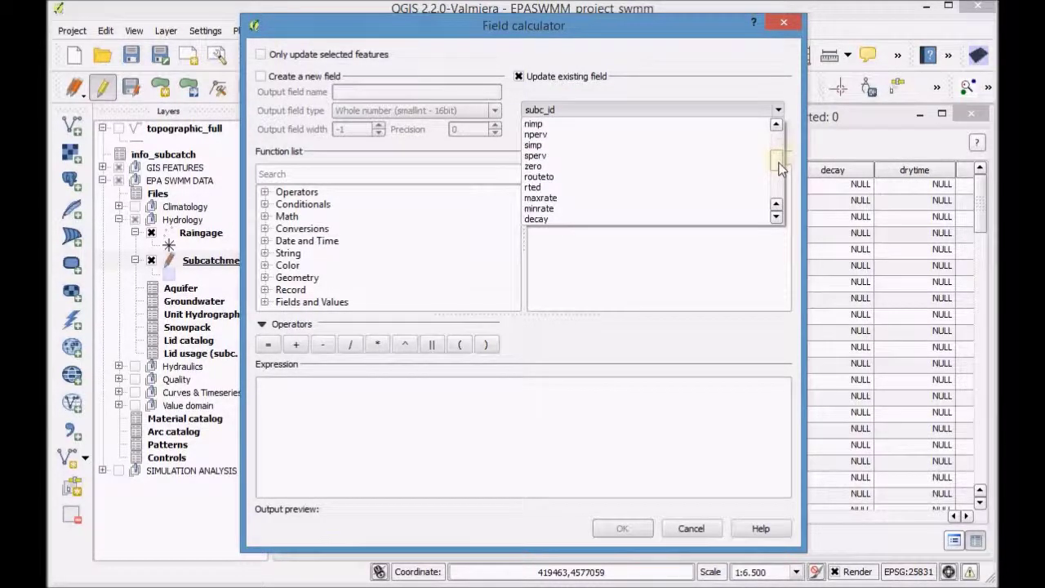
left_click(631, 176)
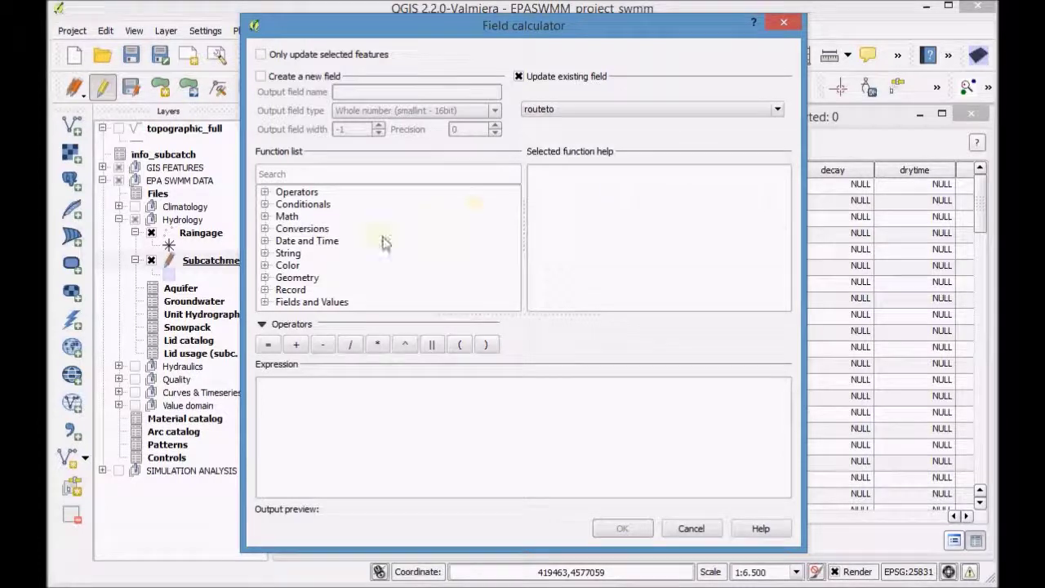
left_click(264, 302)
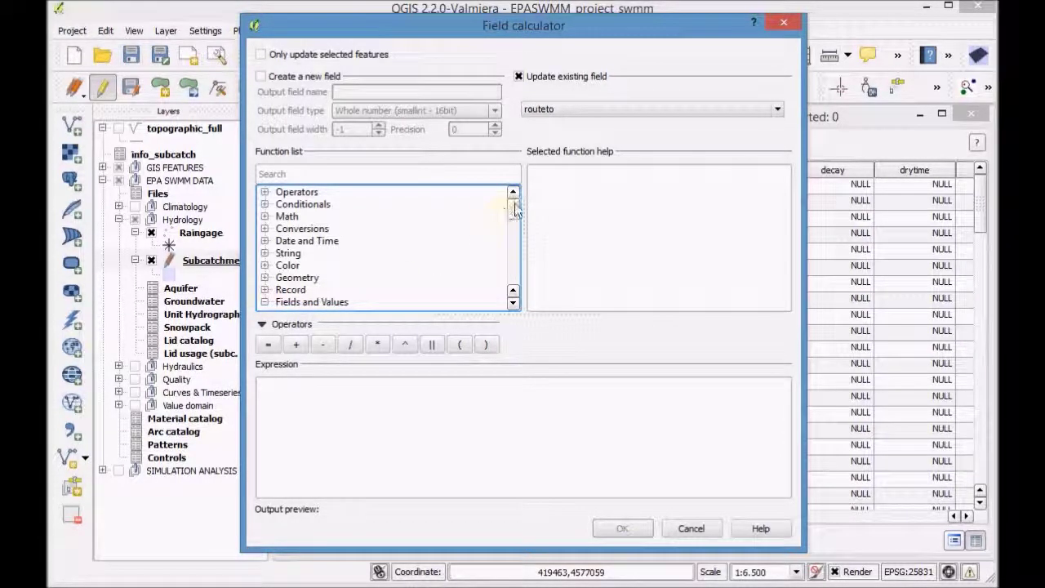
left_click_drag(514, 209, 513, 280)
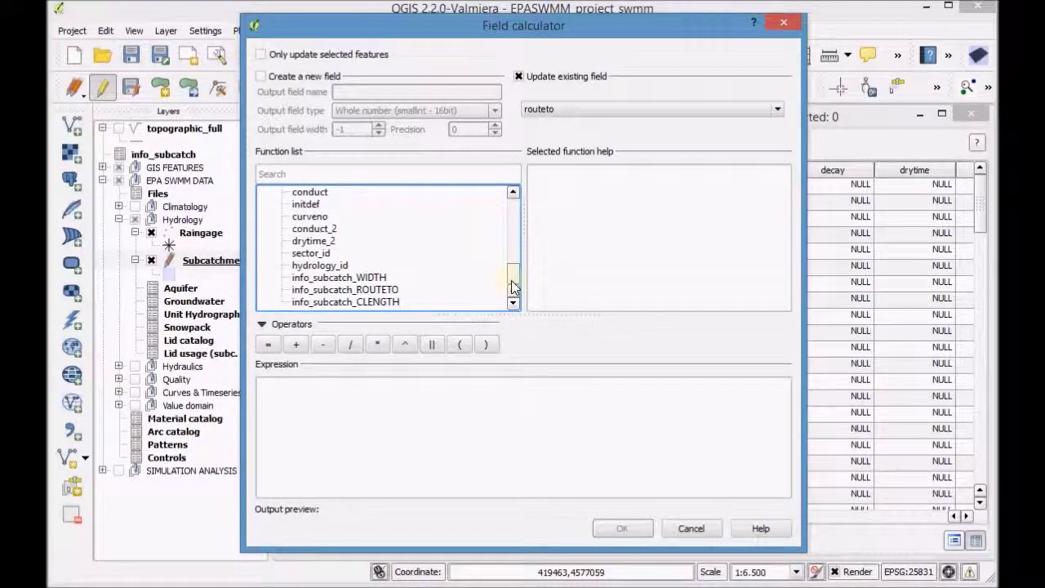
left_click(396, 289)
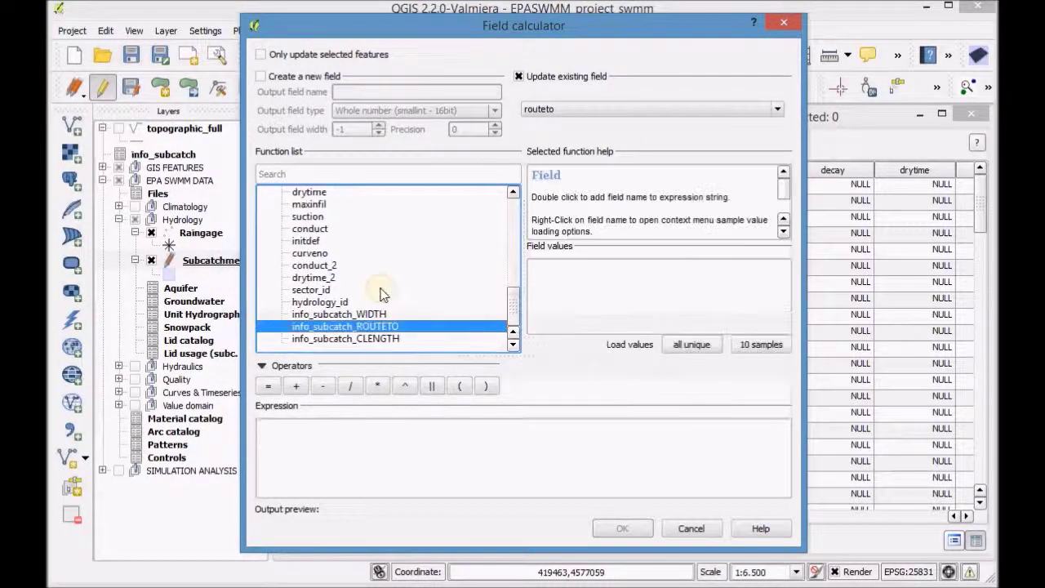
double_click(369, 328)
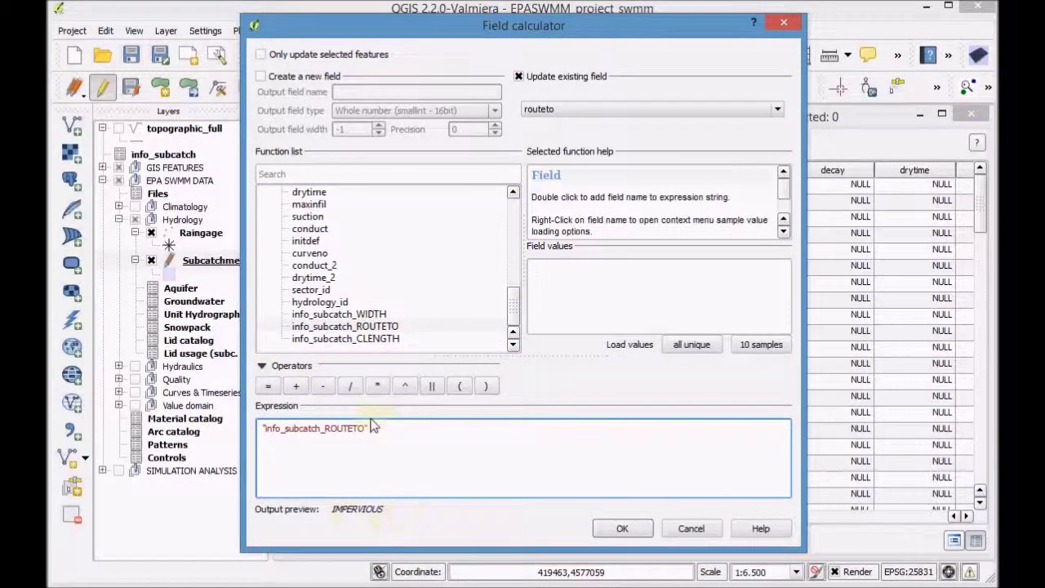
left_click(618, 528)
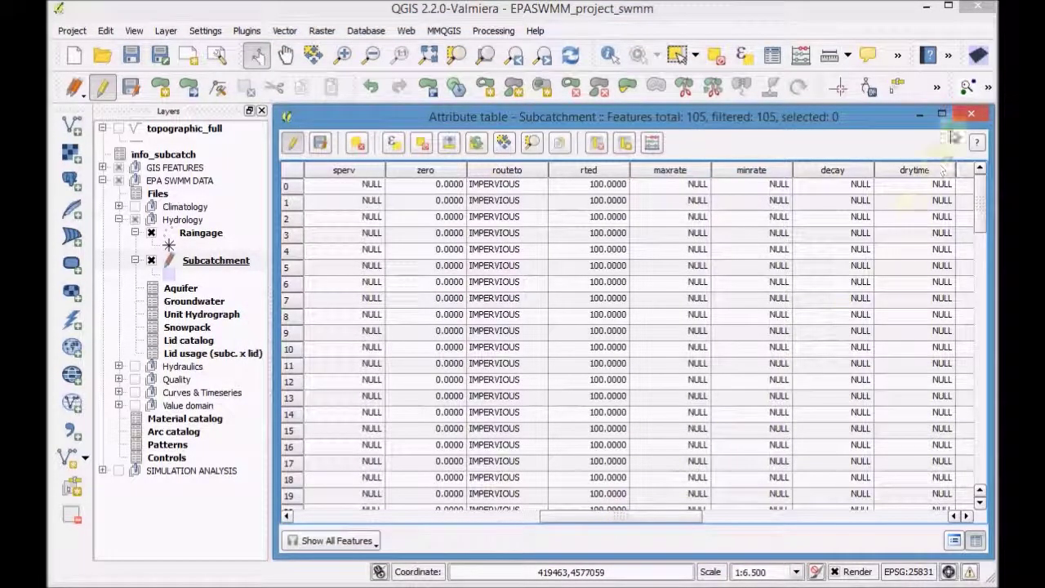
Step: Close the attribute table and delete the info_subcatch join from Subcatchment's layer properties
left_click(965, 115)
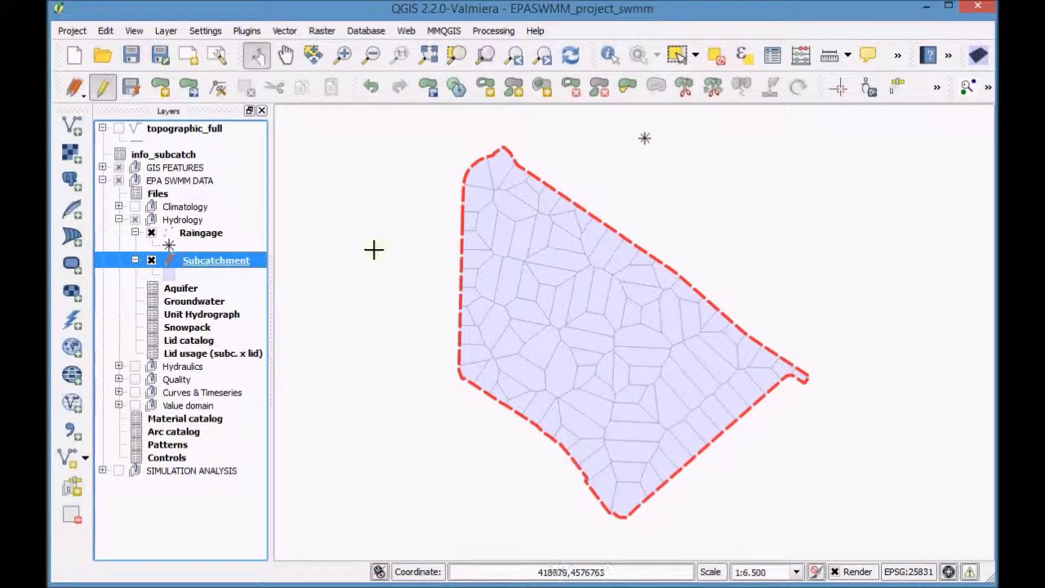
right_click(225, 262)
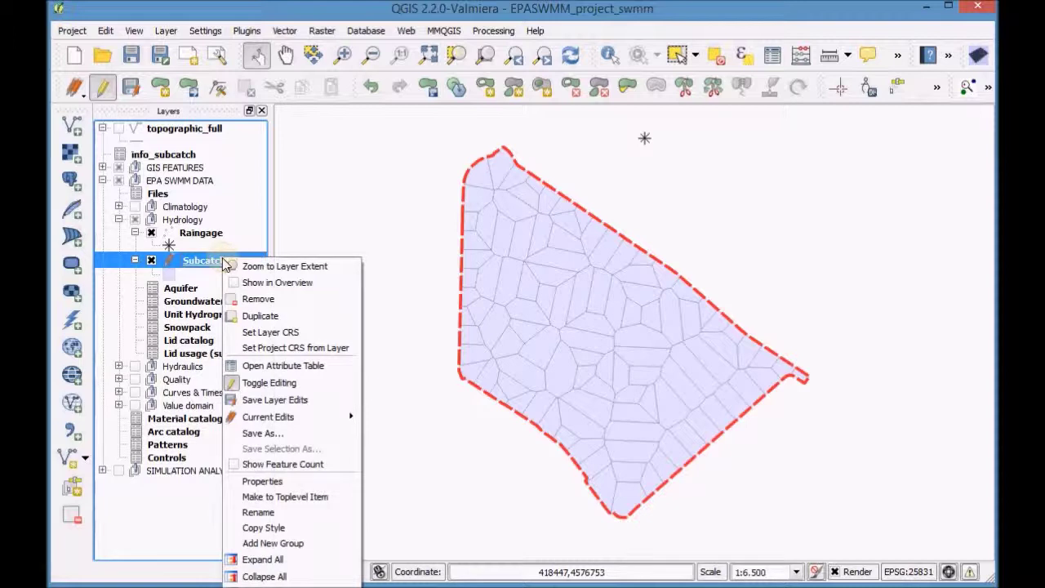
left_click(282, 482)
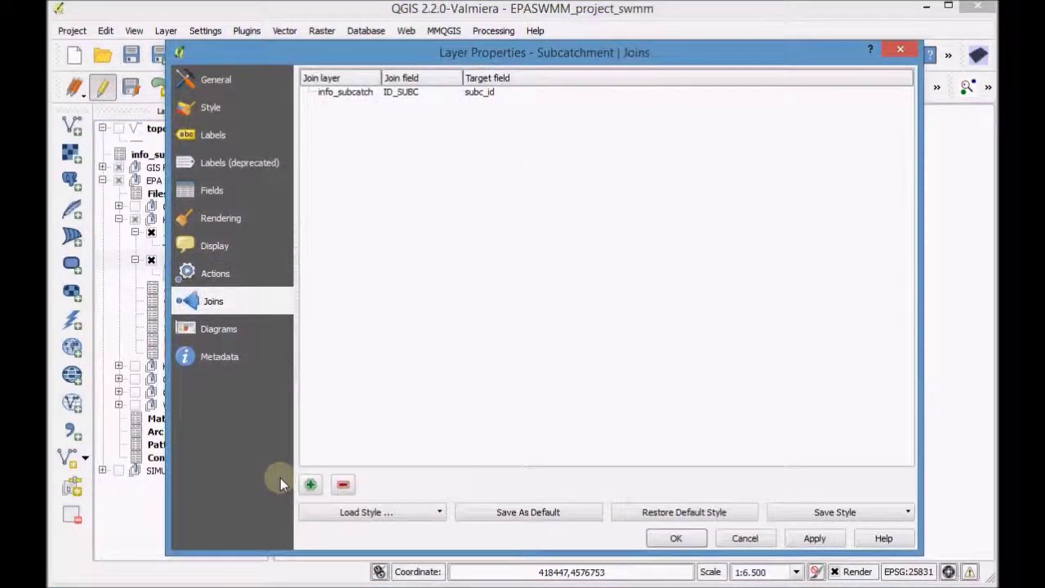
left_click(386, 94)
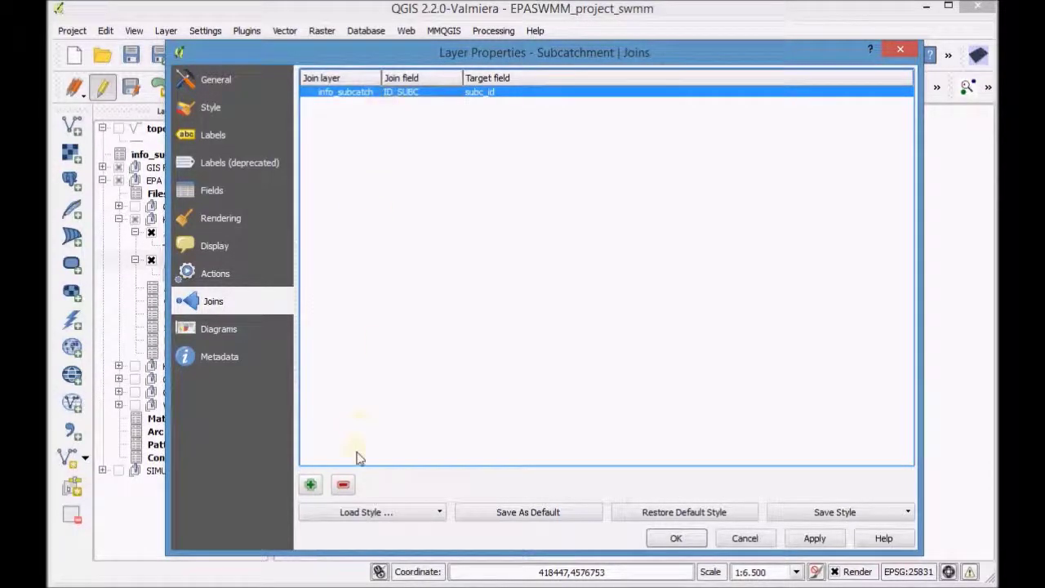
left_click(344, 486)
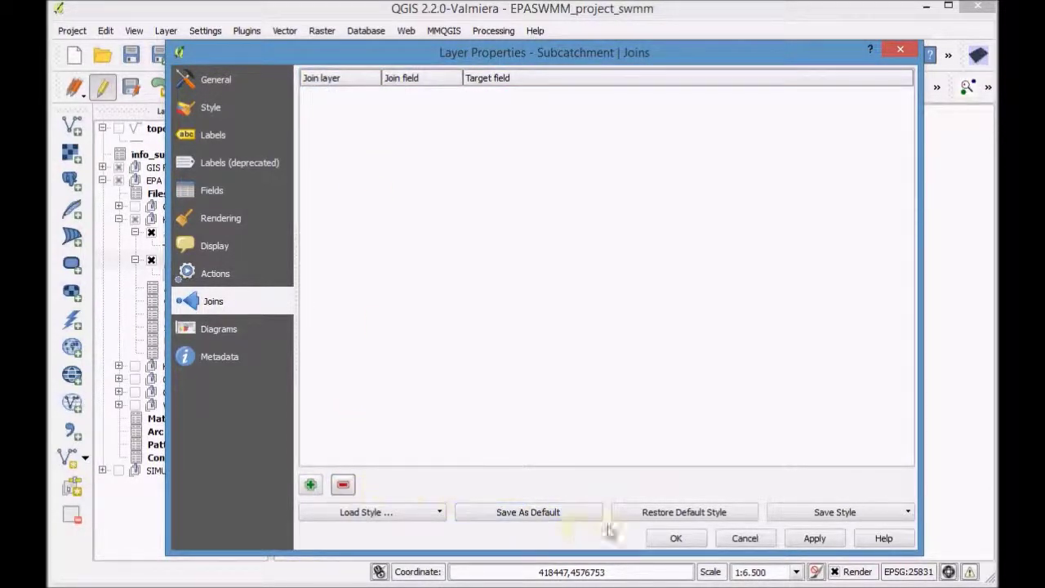
left_click(677, 538)
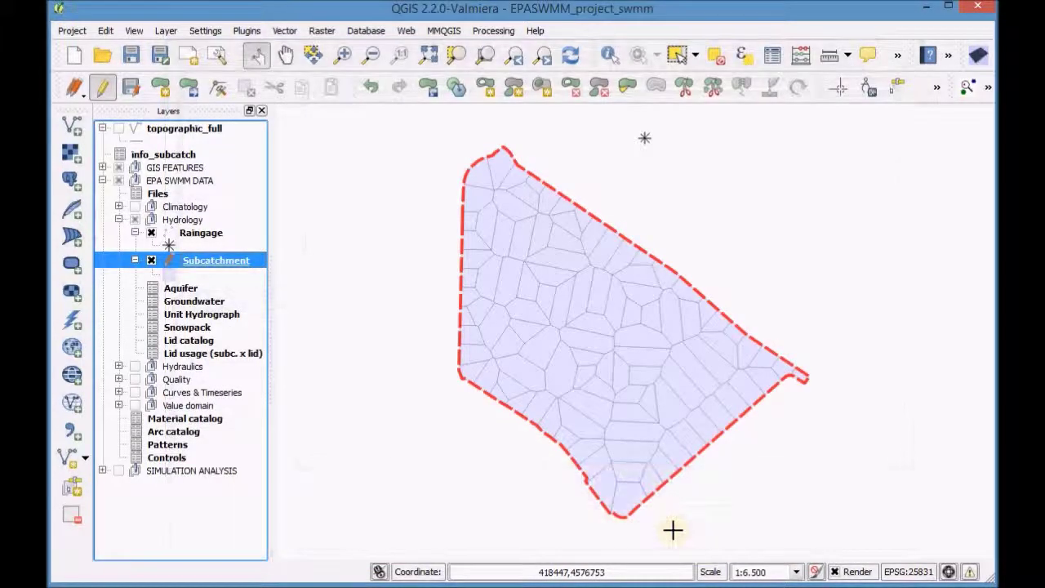